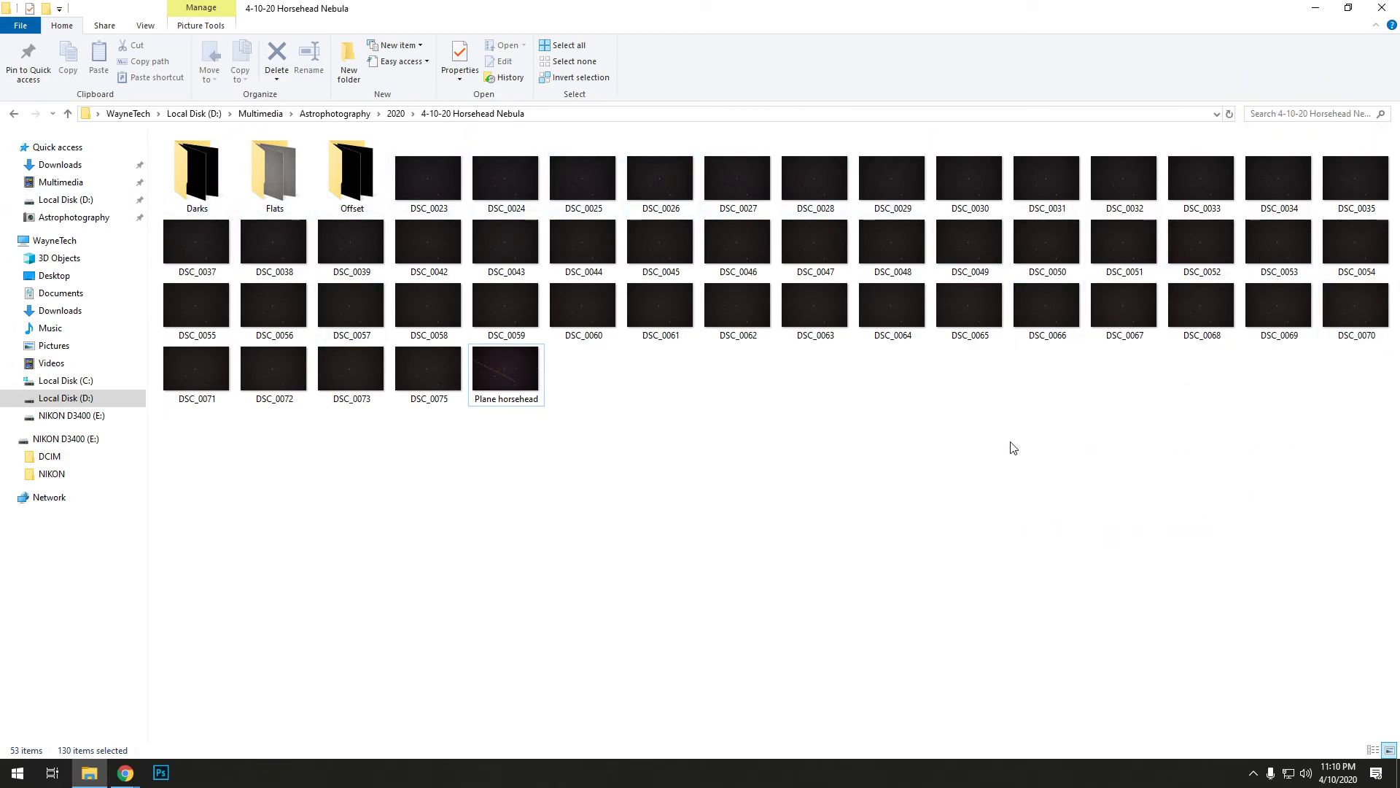
mouse_move(509, 368)
mouse_down()
mouse_move(494, 603)
mouse_move(538, 506)
mouse_move(508, 391)
mouse_up()
double_click(504, 390)
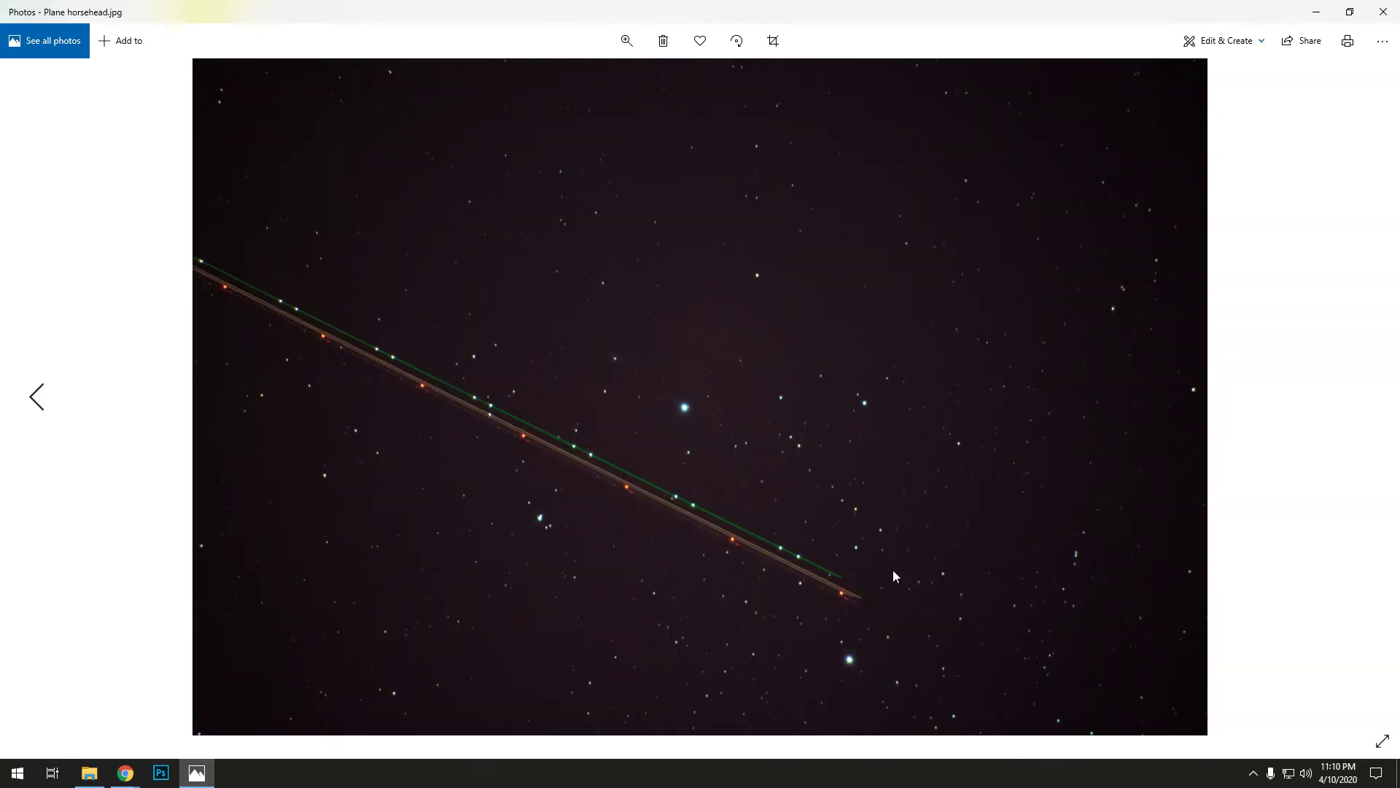
click(1383, 12)
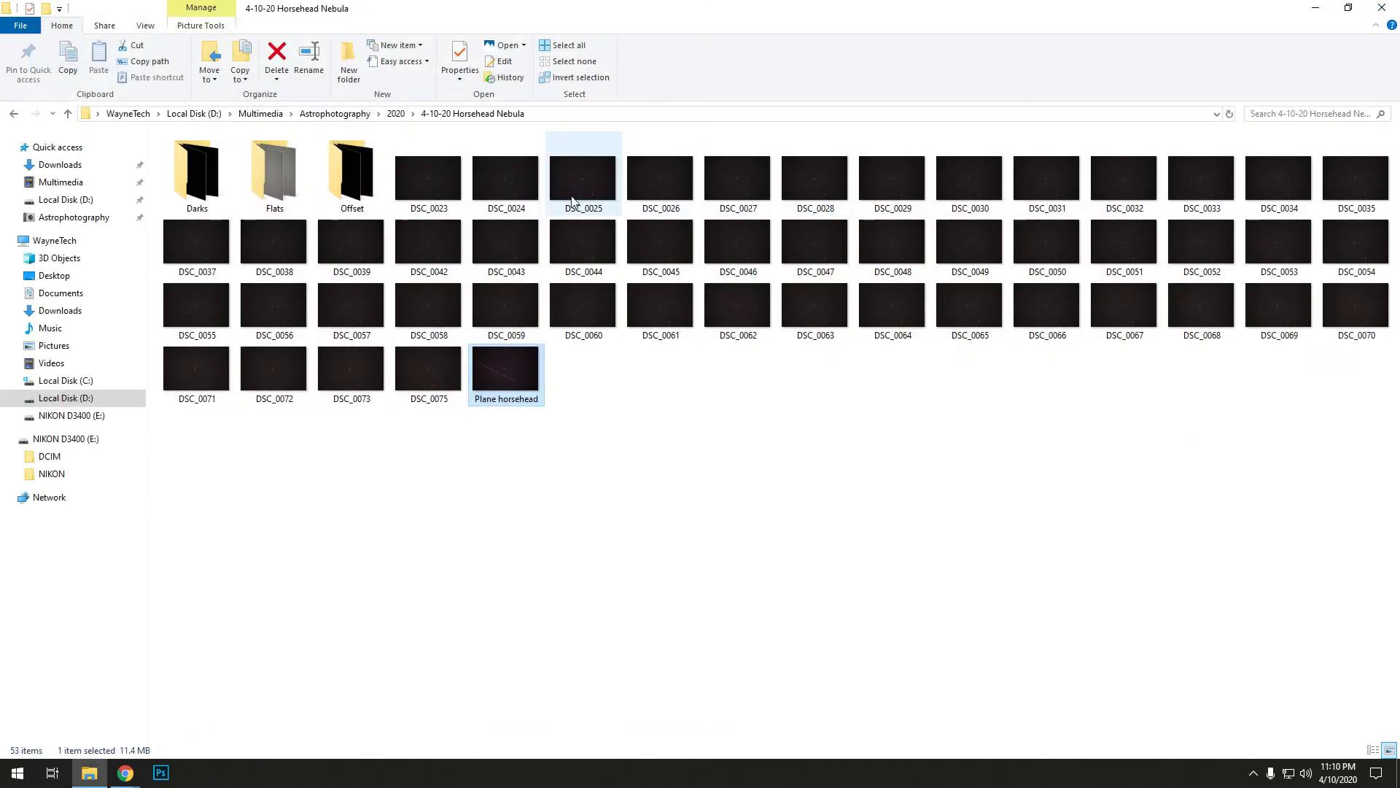
click(422, 183)
shift+click(422, 381)
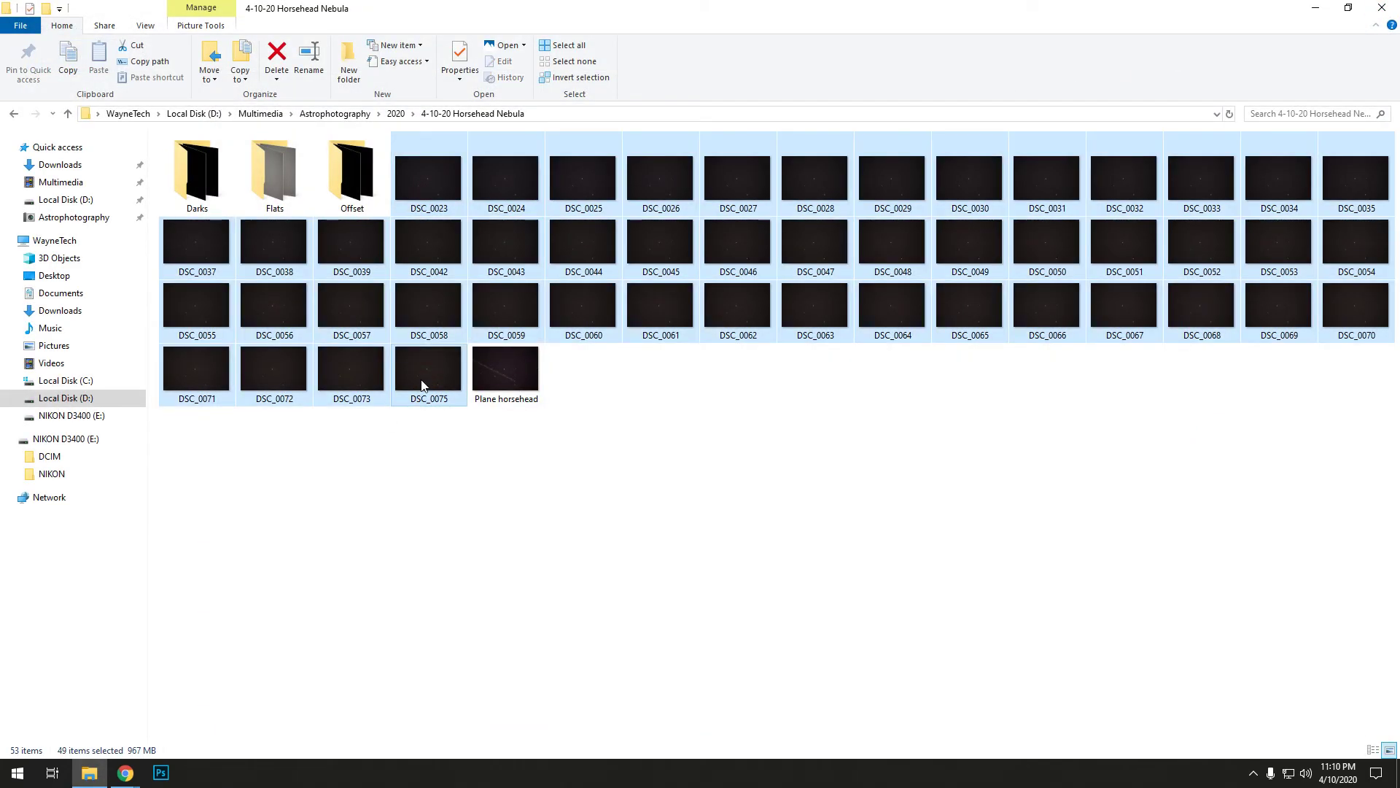
click(483, 585)
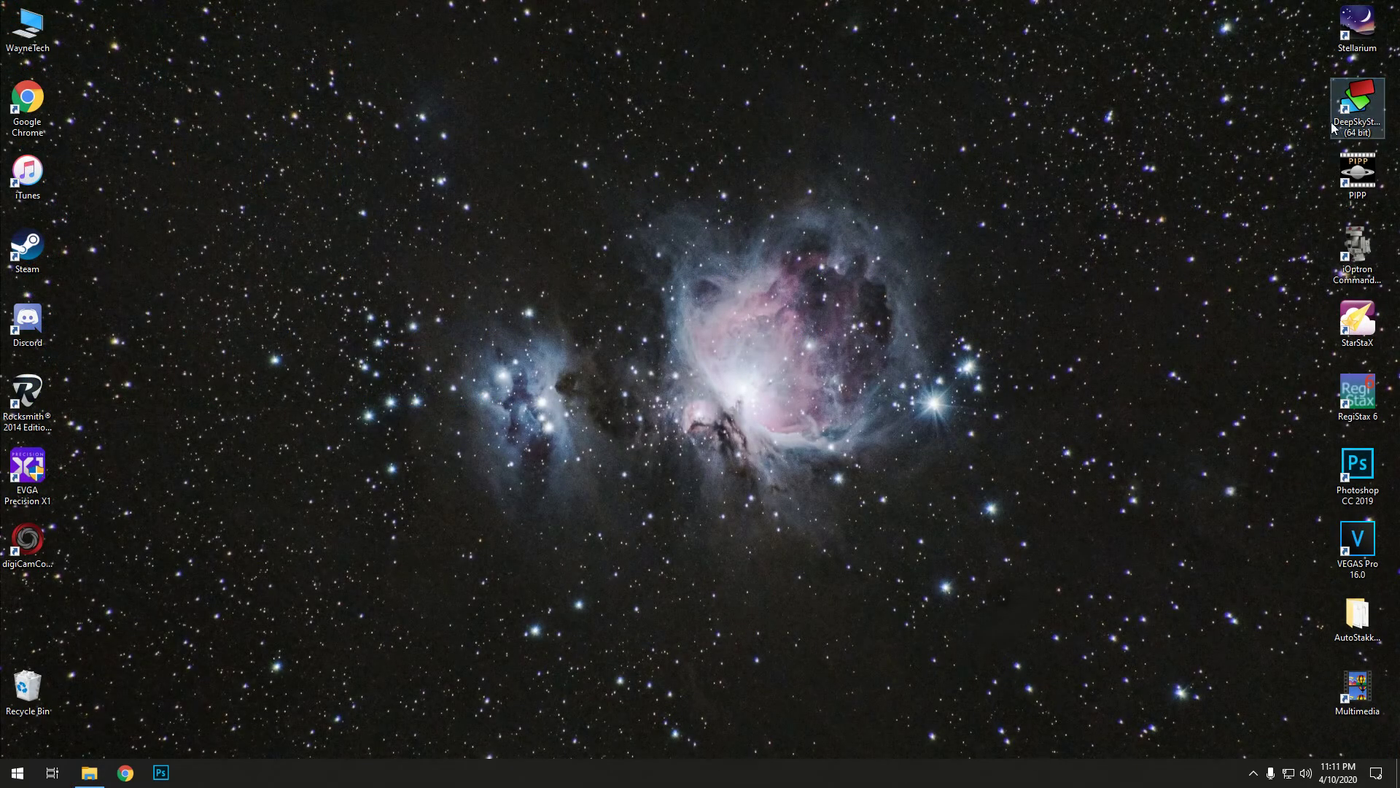
Step: Launch DeepSkyStacker and load light frames DSC_0023–DSC_0075 from the 4-10-20 Horsehead Nebula folder
double_click(1333, 127)
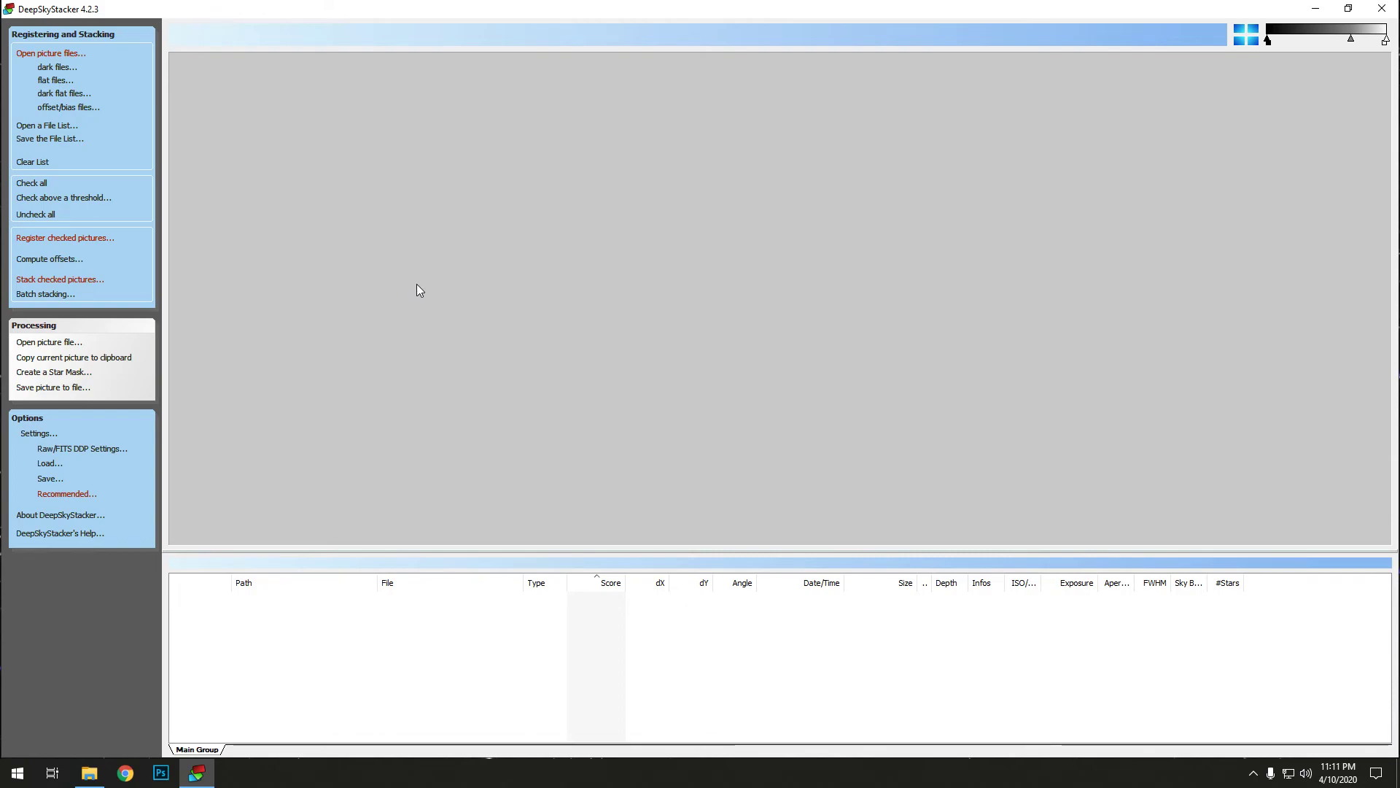
click(53, 54)
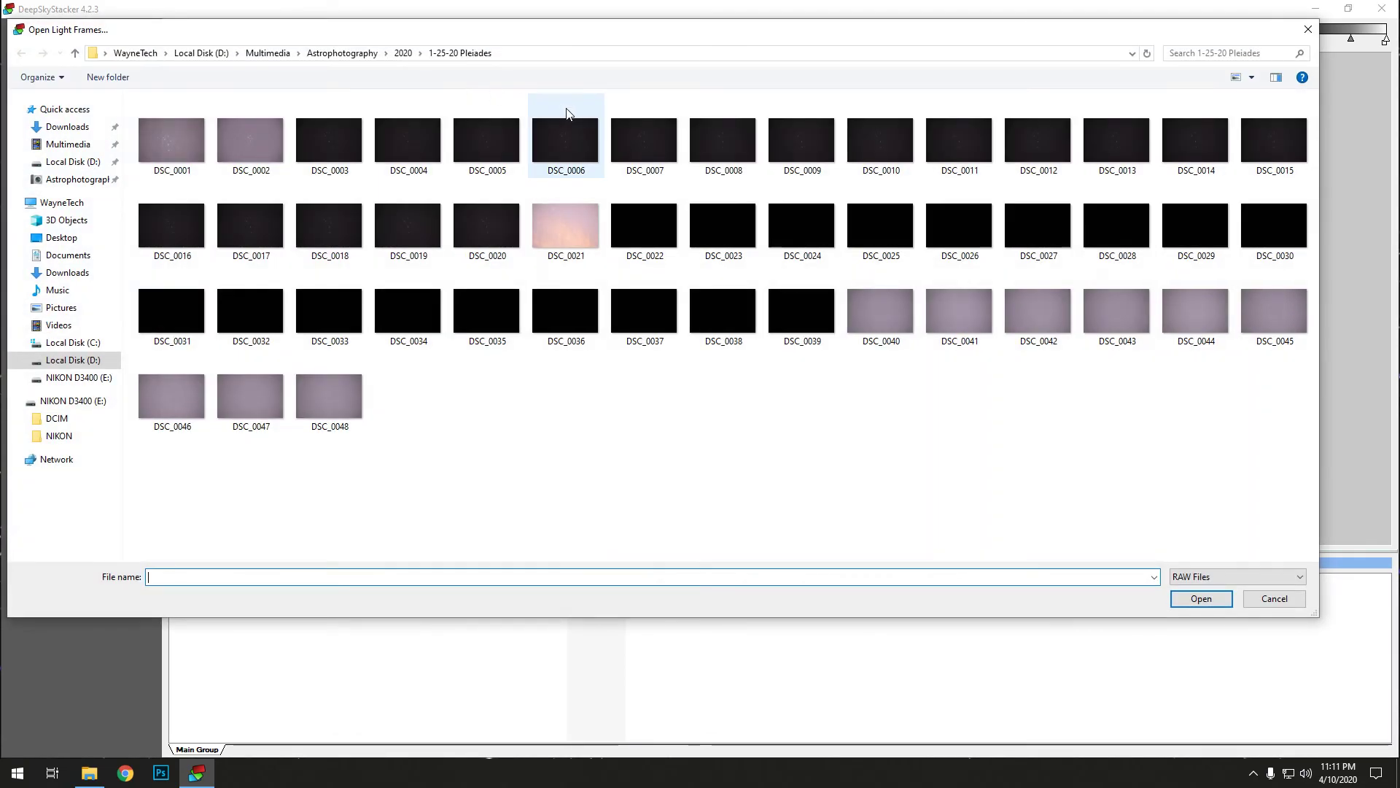
drag(672, 38, 703, 65)
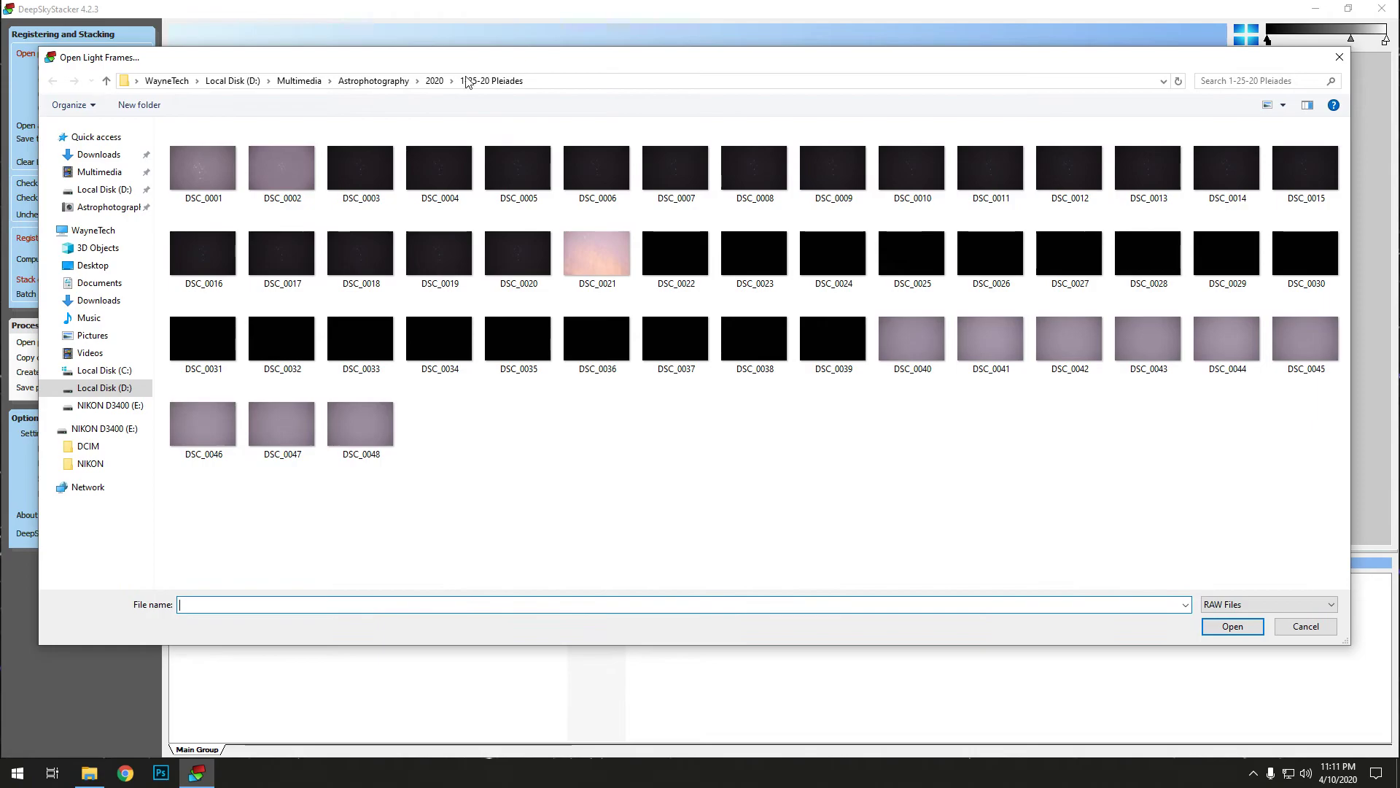
click(434, 80)
scroll(329, 569, down, 2)
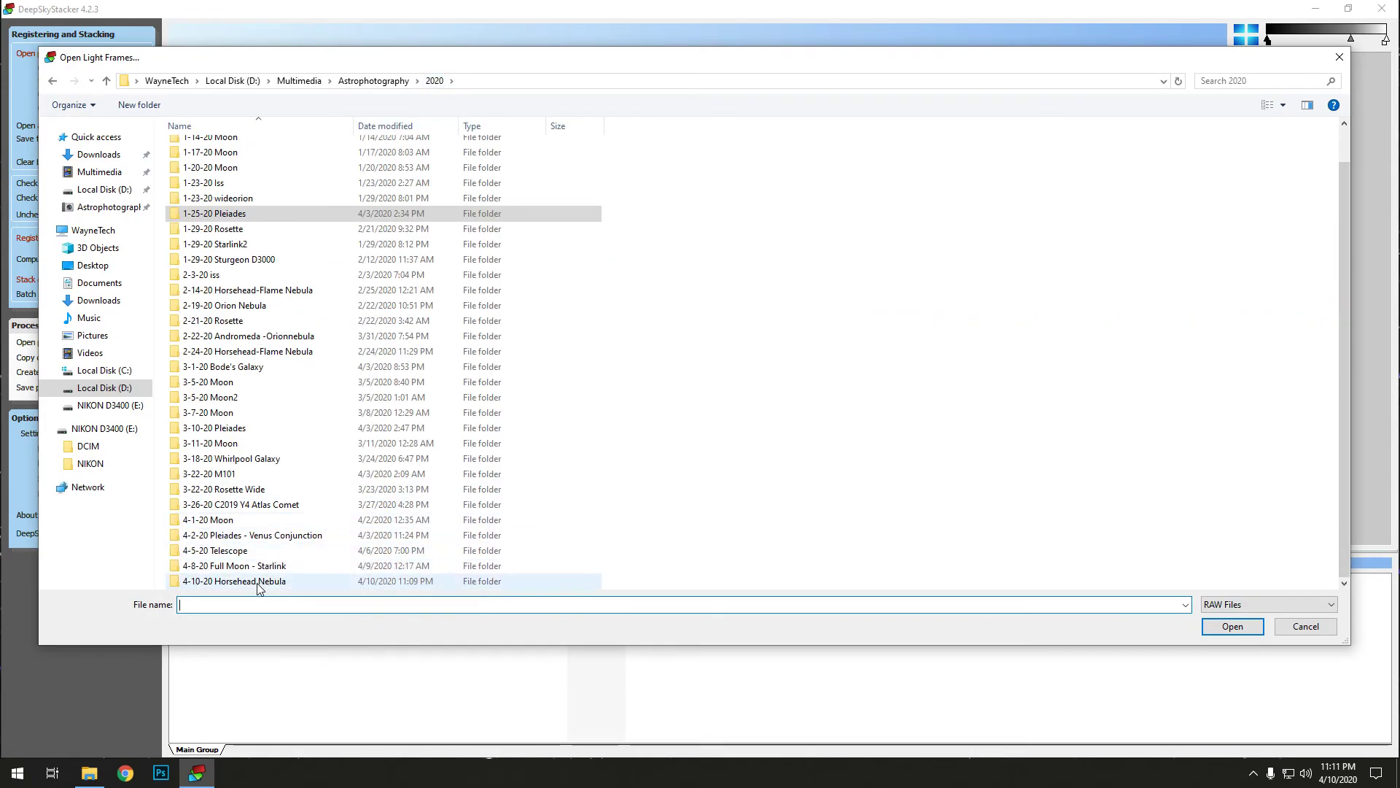
double_click(295, 581)
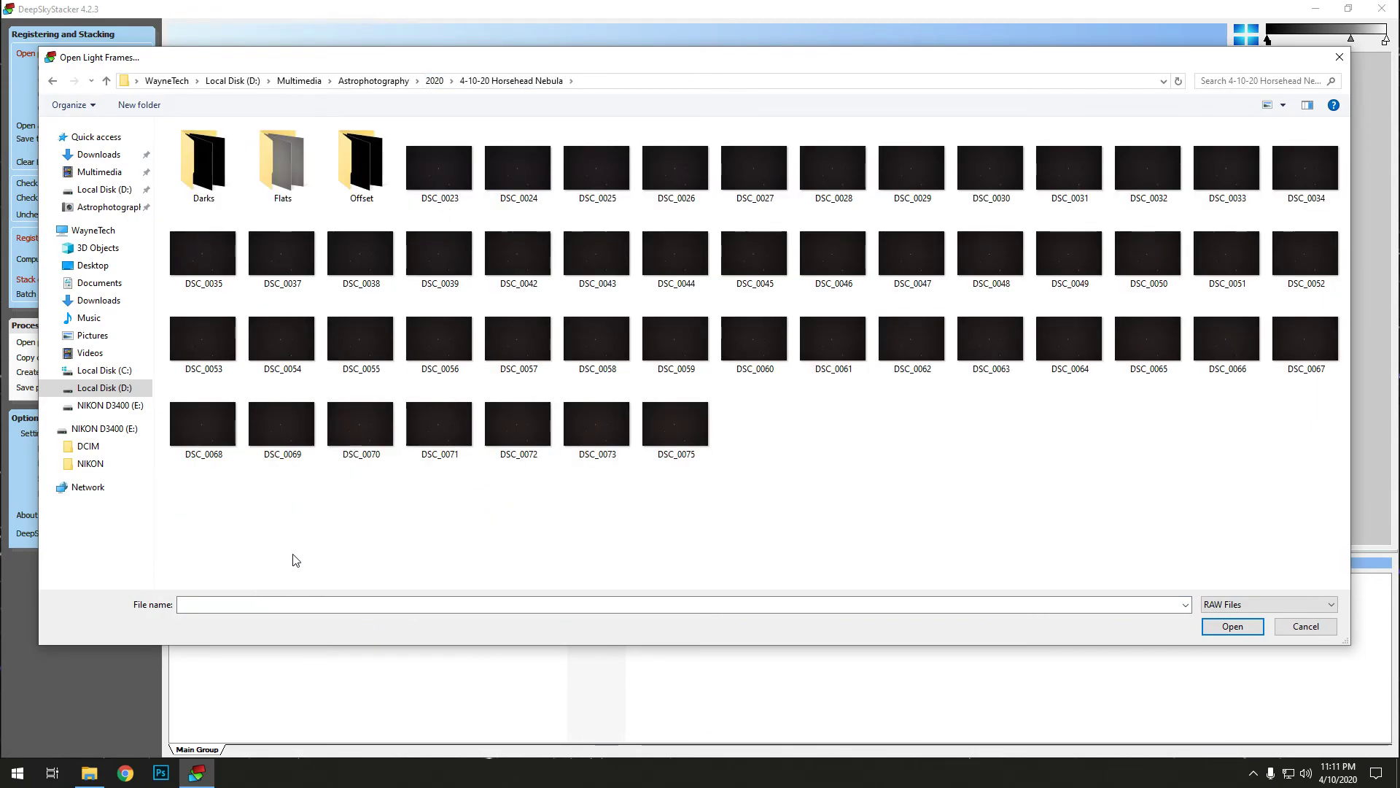
click(428, 157)
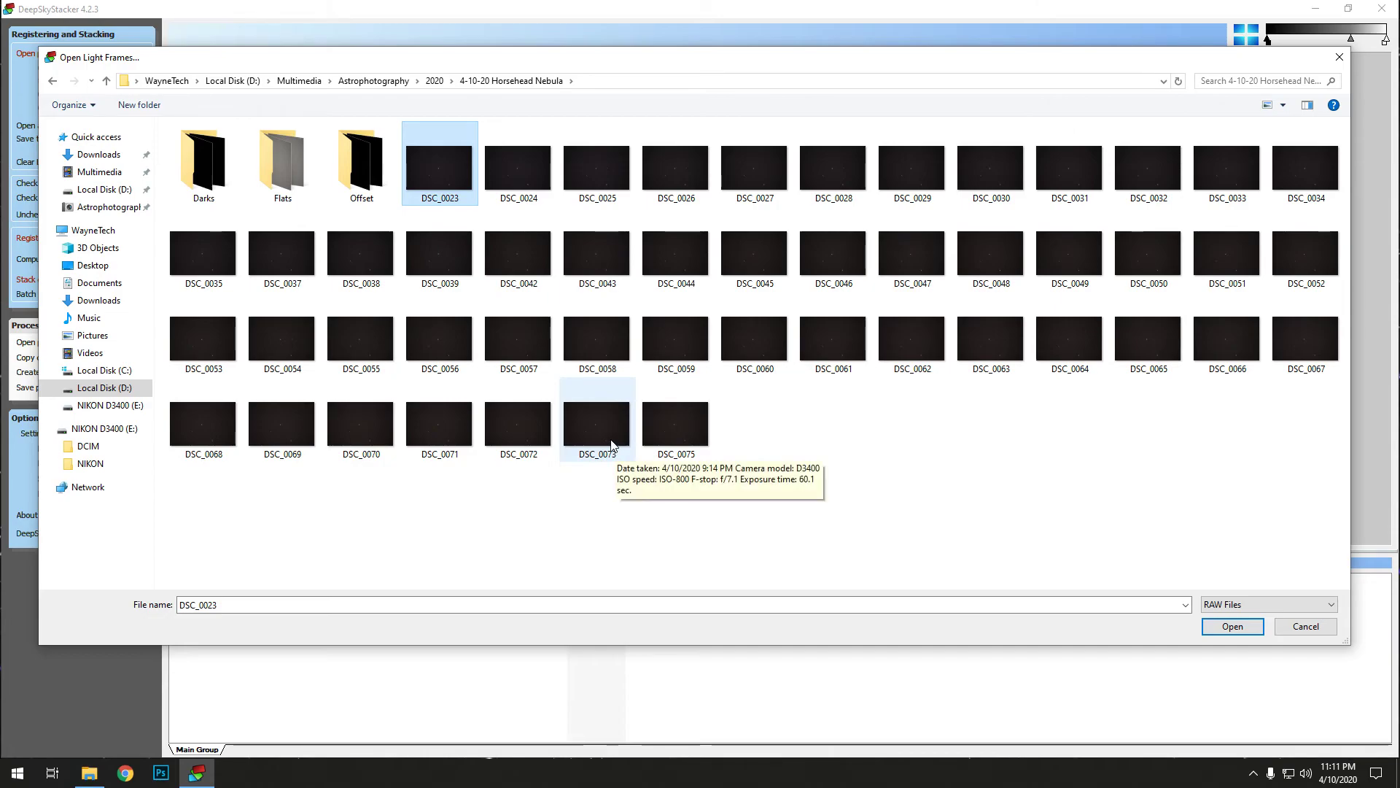
shift+click(610, 438)
ctrl+click(692, 425)
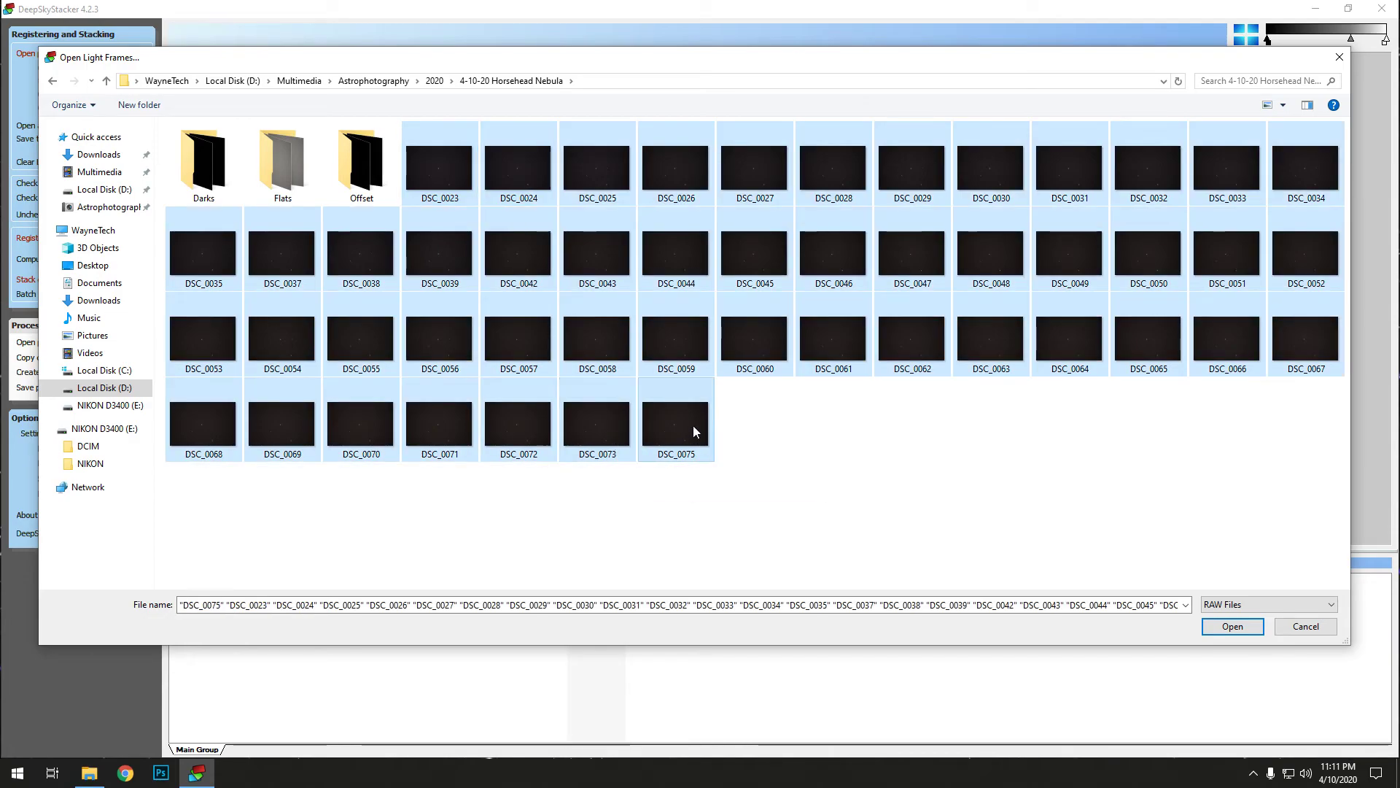
click(1224, 629)
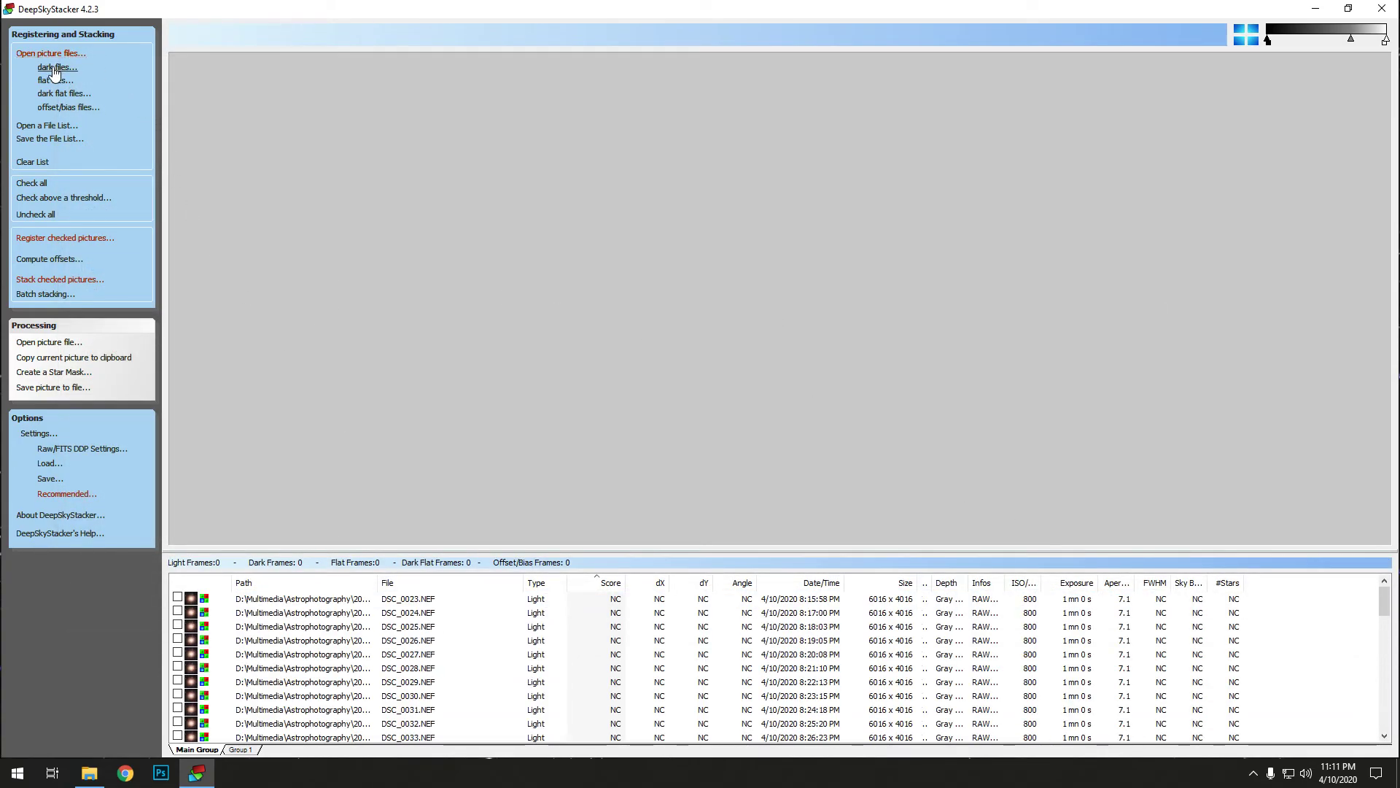
Step: Add the 30 dark frames DSC_0076–DSC_0105 from the Horsehead Nebula Darks folder
click(56, 68)
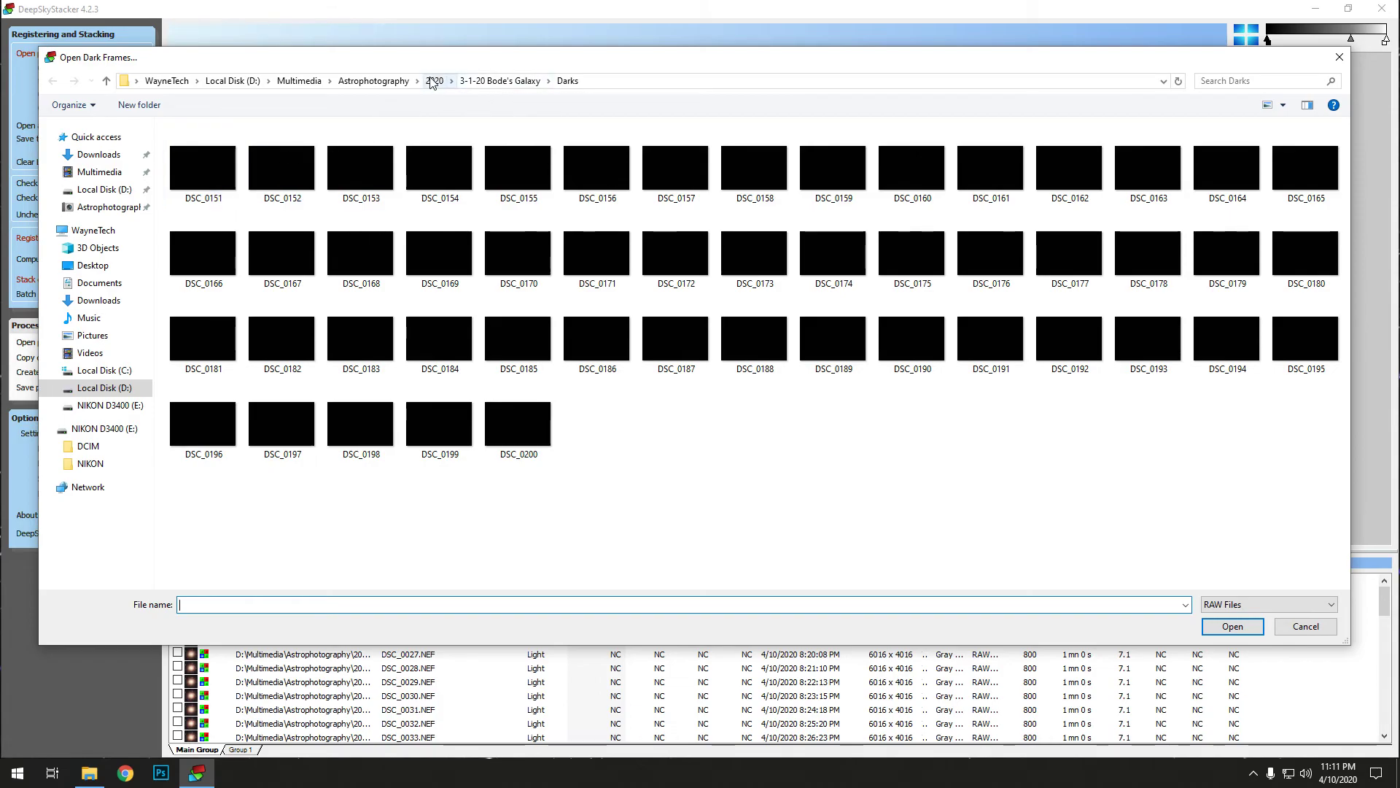
click(433, 83)
scroll(379, 482, down, 1)
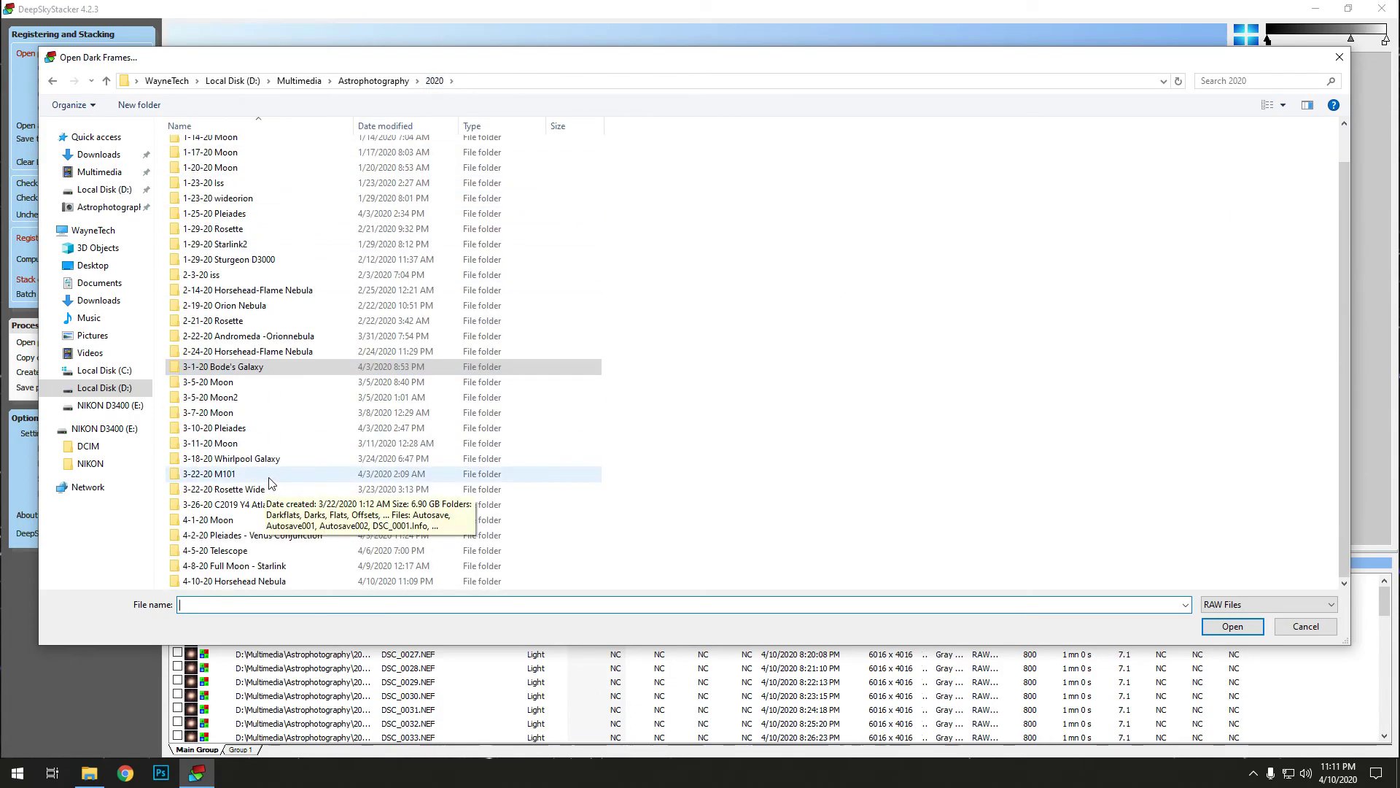
double_click(251, 586)
double_click(195, 160)
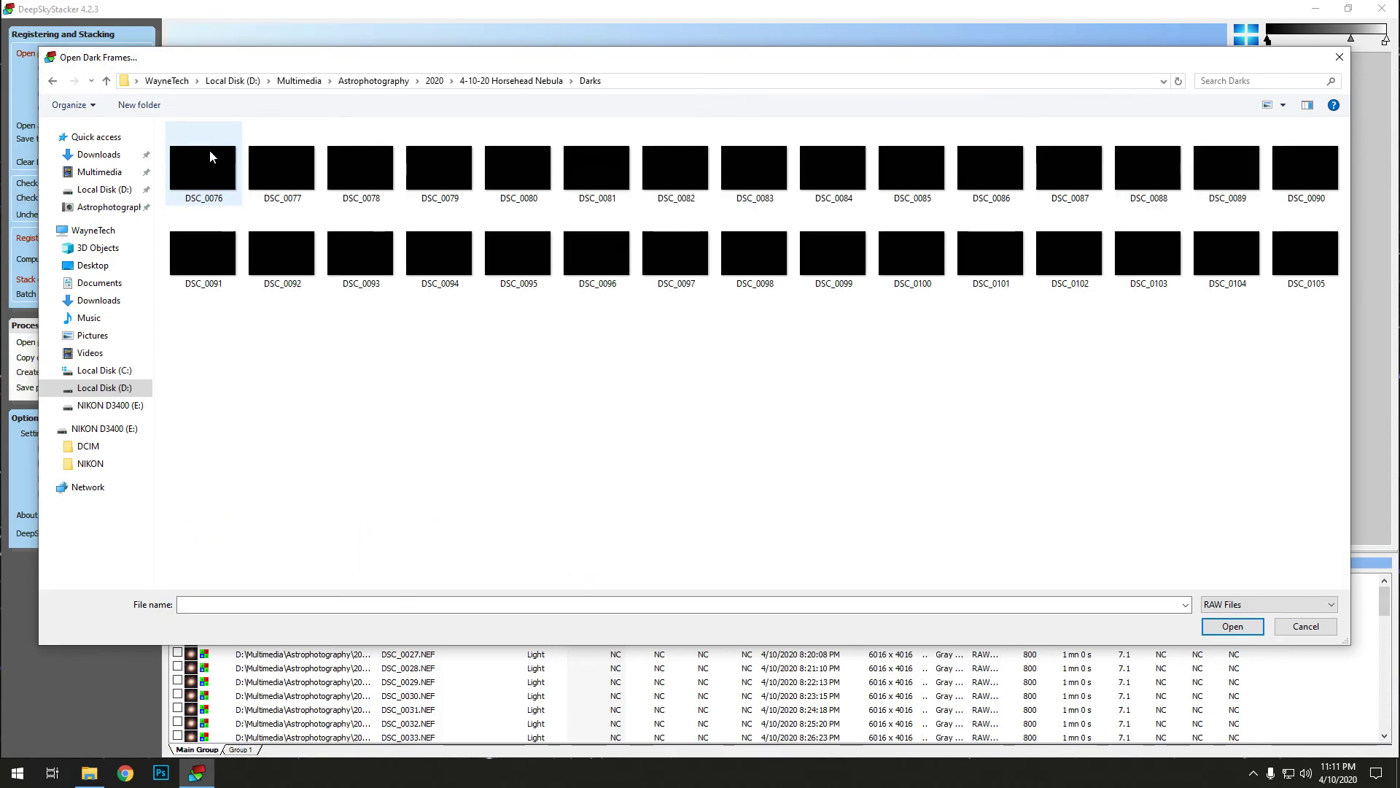
click(209, 151)
shift+click(1306, 255)
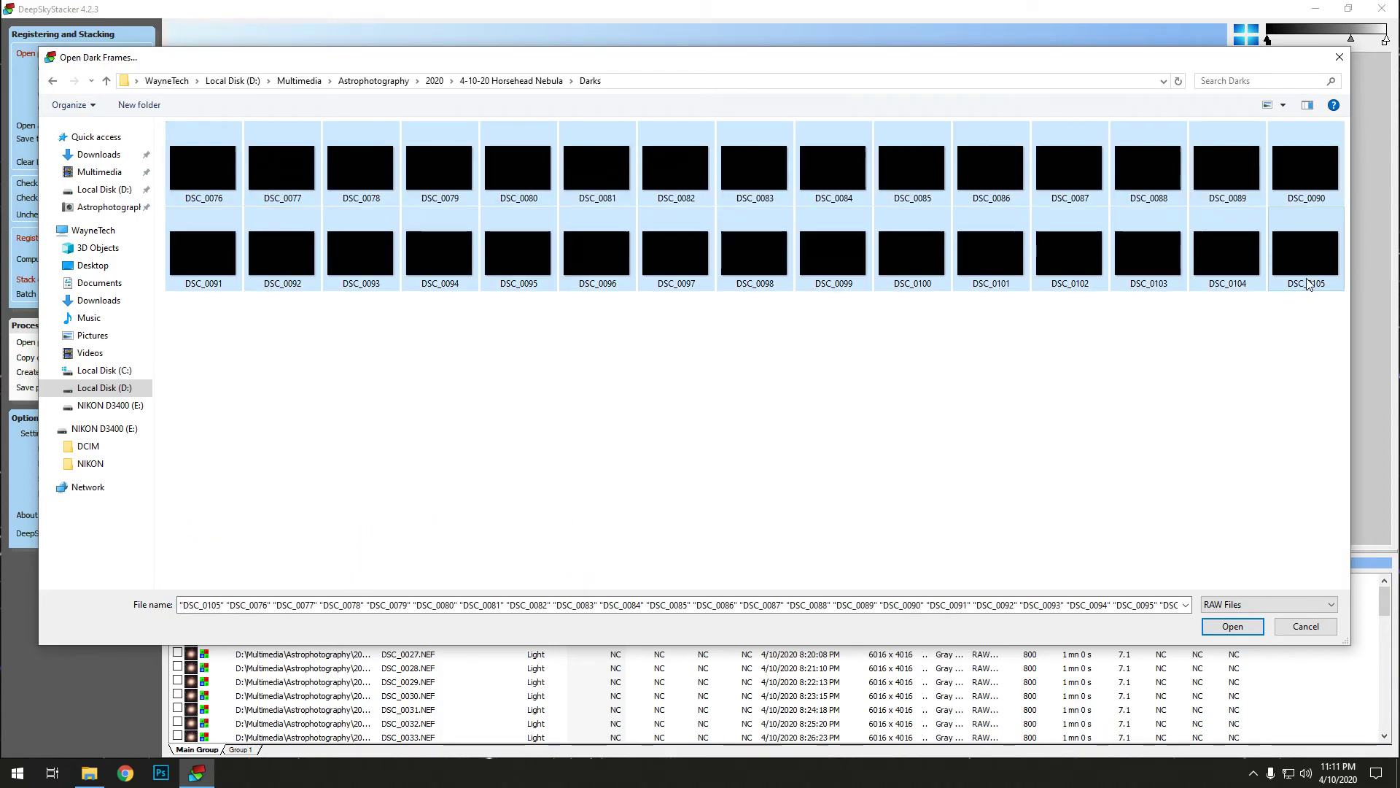
click(1241, 617)
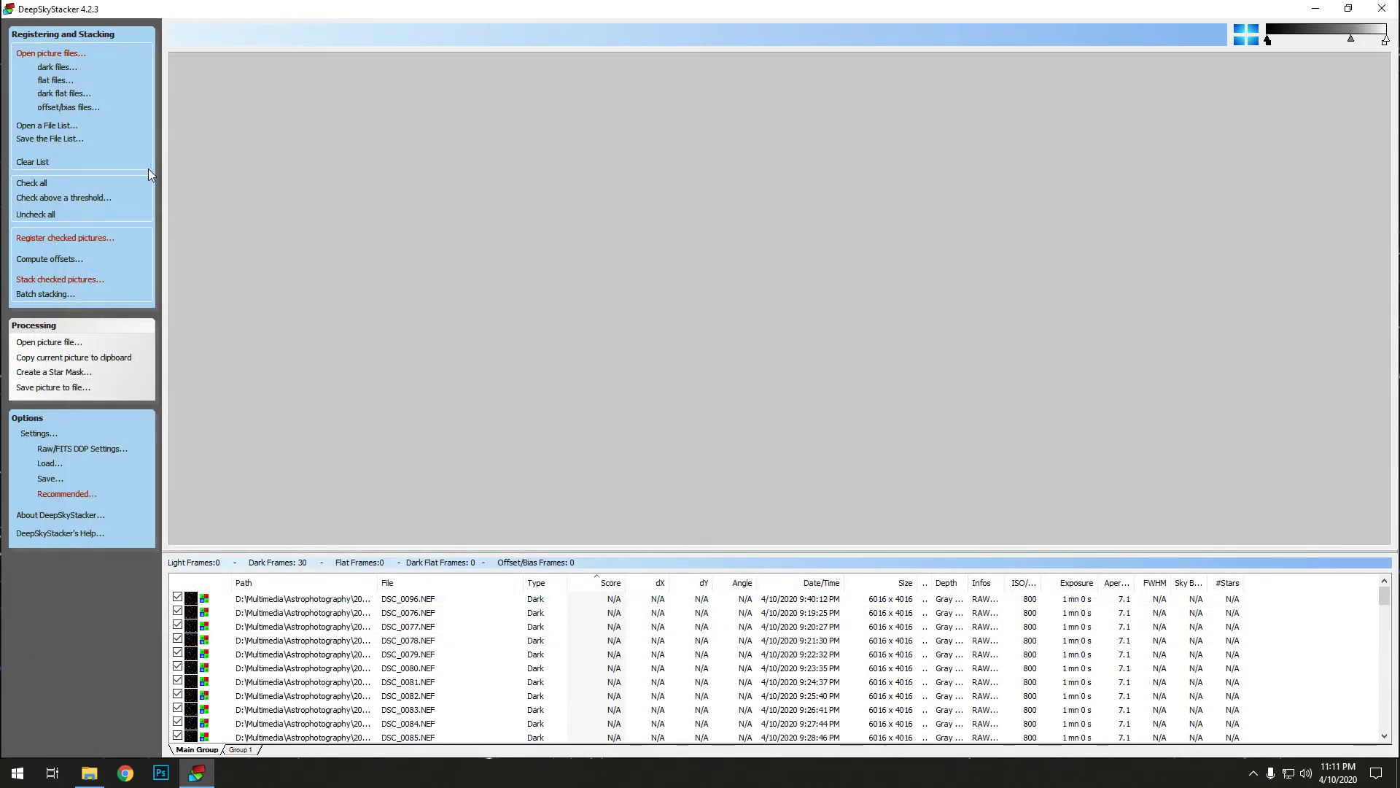
Step: Add the 25 flat frames DSC_0107–DSC_0131 from the Horsehead Nebula Flats folder
click(57, 80)
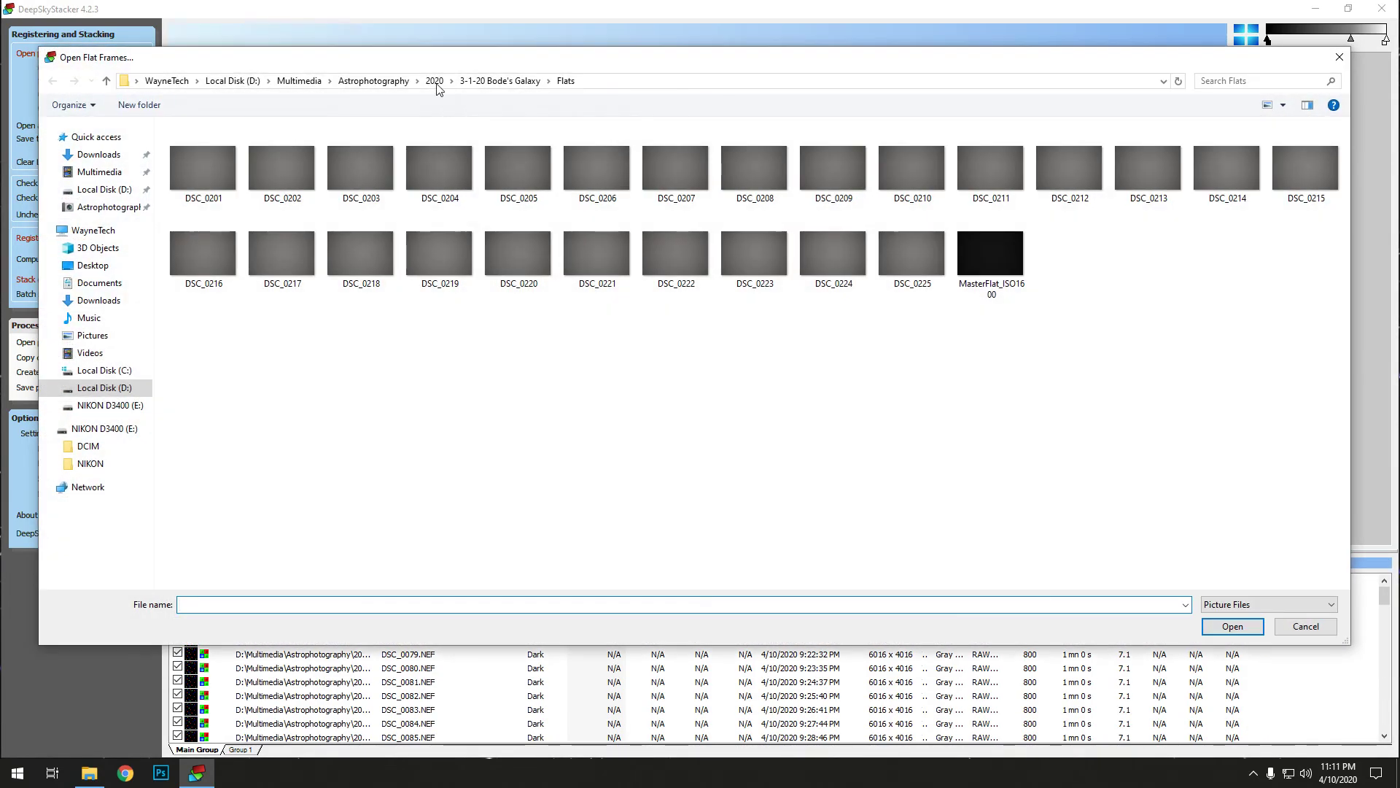
click(435, 81)
scroll(241, 510, down, 3)
click(235, 581)
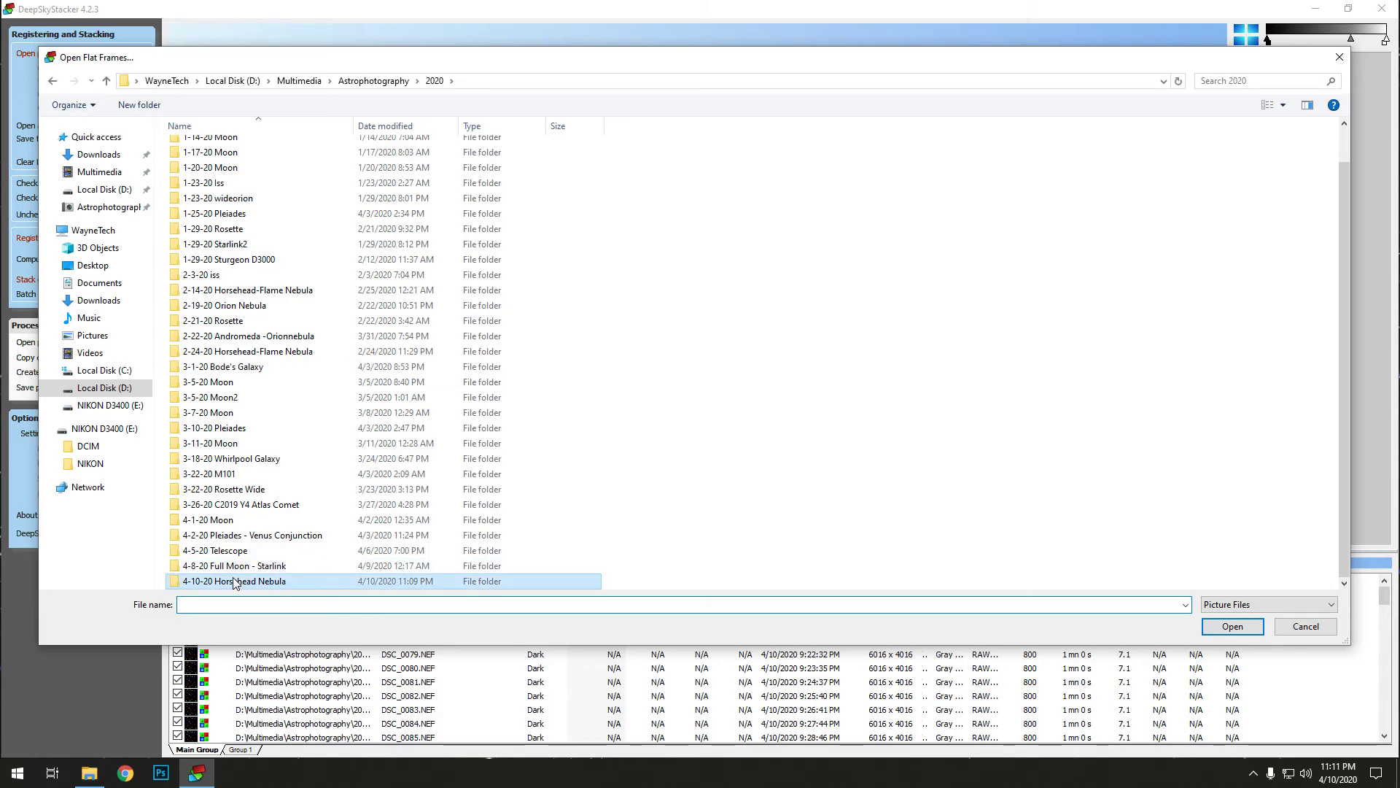
double_click(235, 582)
double_click(284, 157)
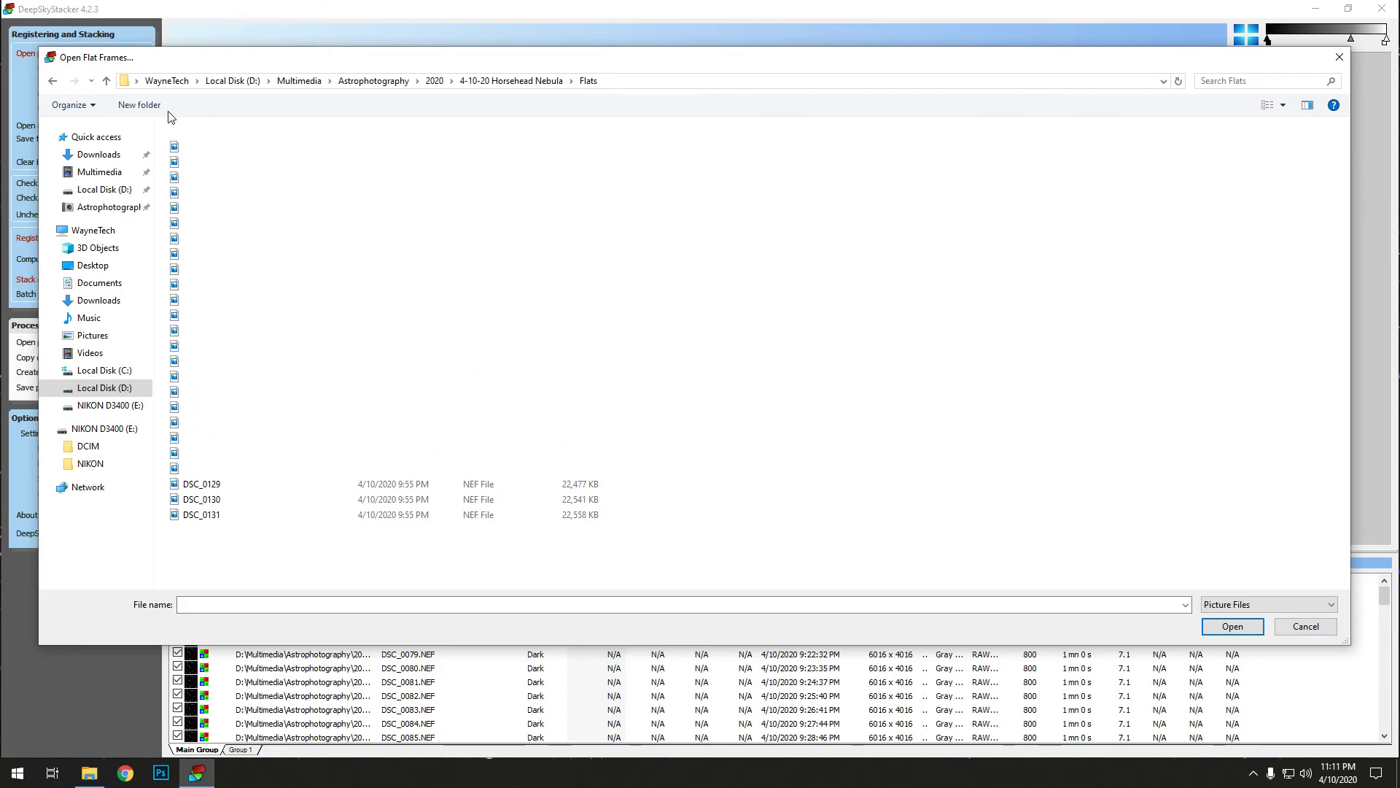
click(196, 149)
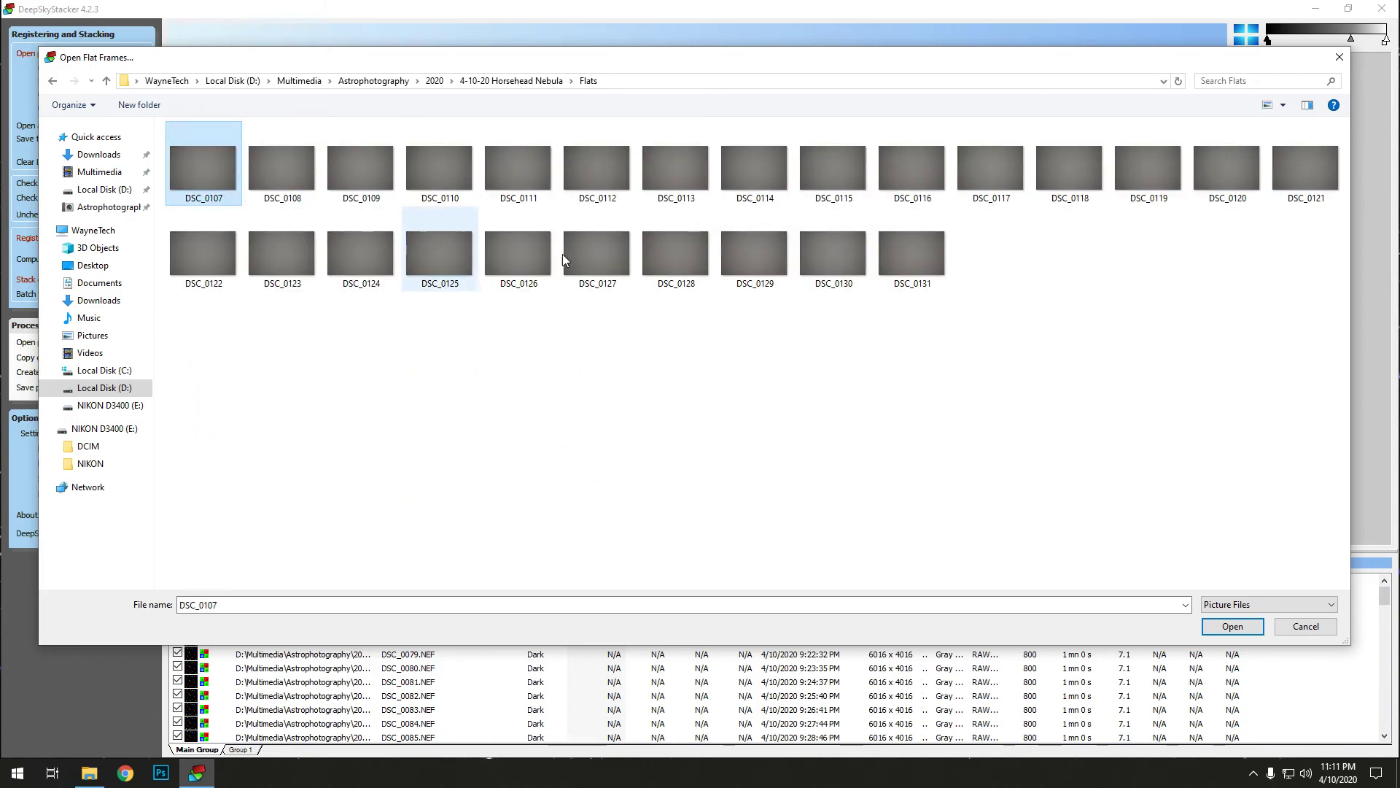
shift+click(909, 259)
click(1232, 625)
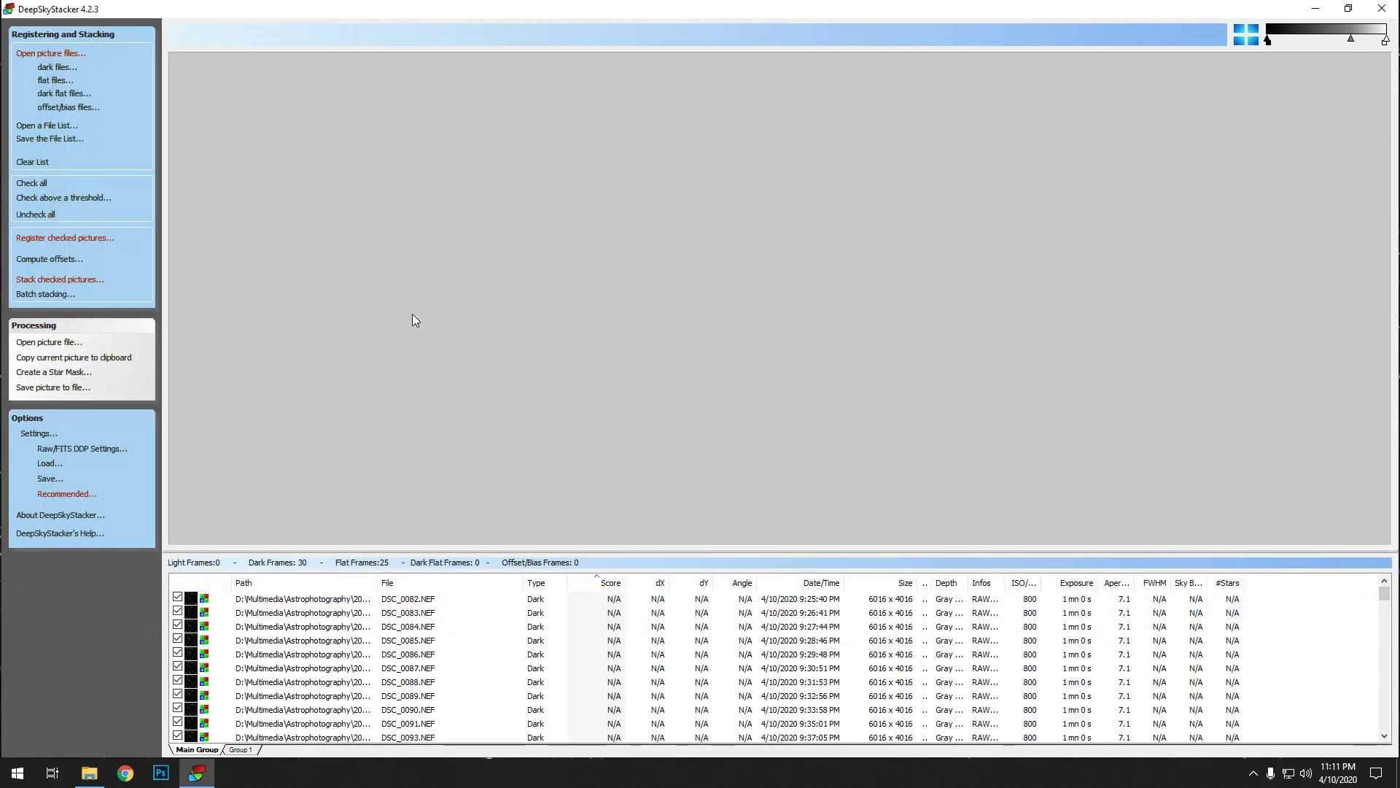
Step: Add bias frames DSC_0133–DSC_0262 from the Horsehead Nebula Offset folder
click(55, 108)
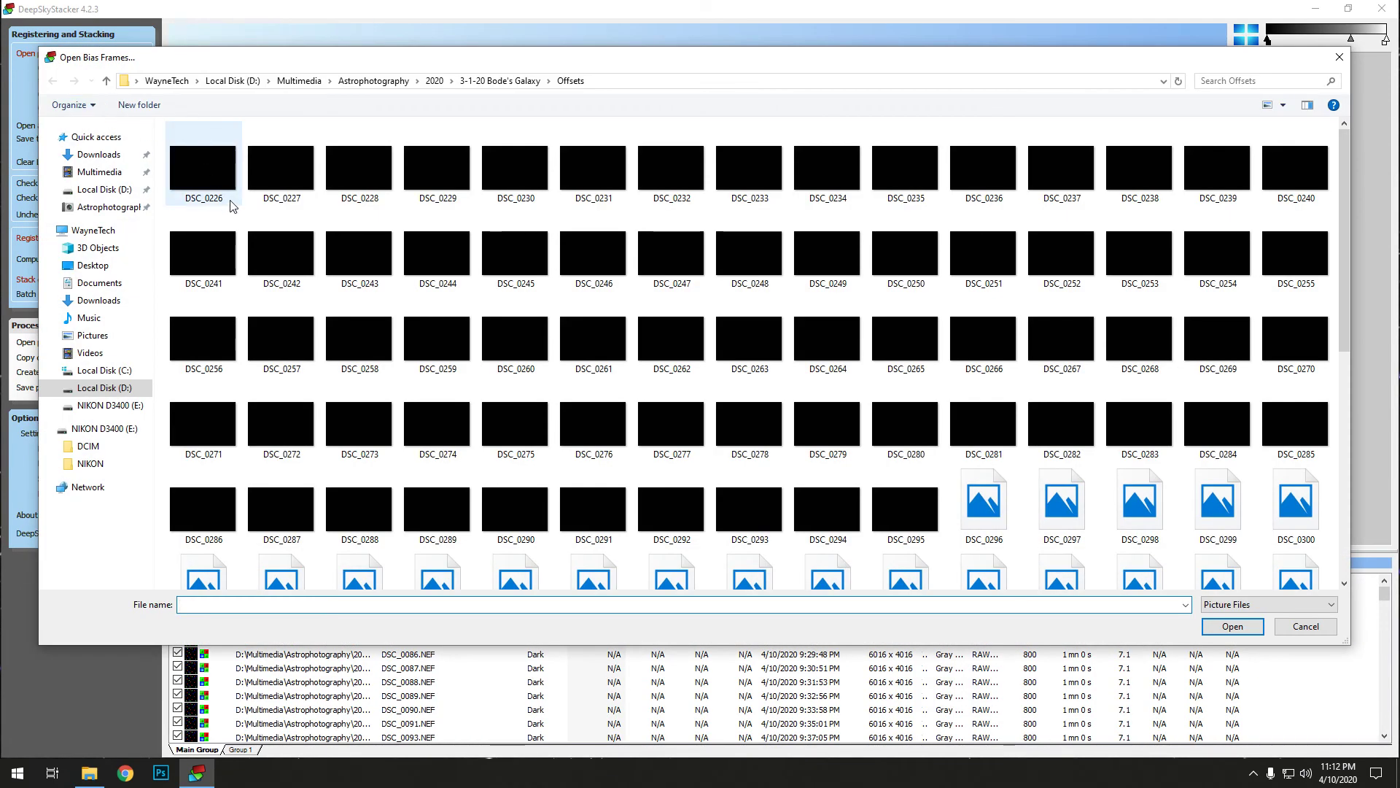
click(429, 83)
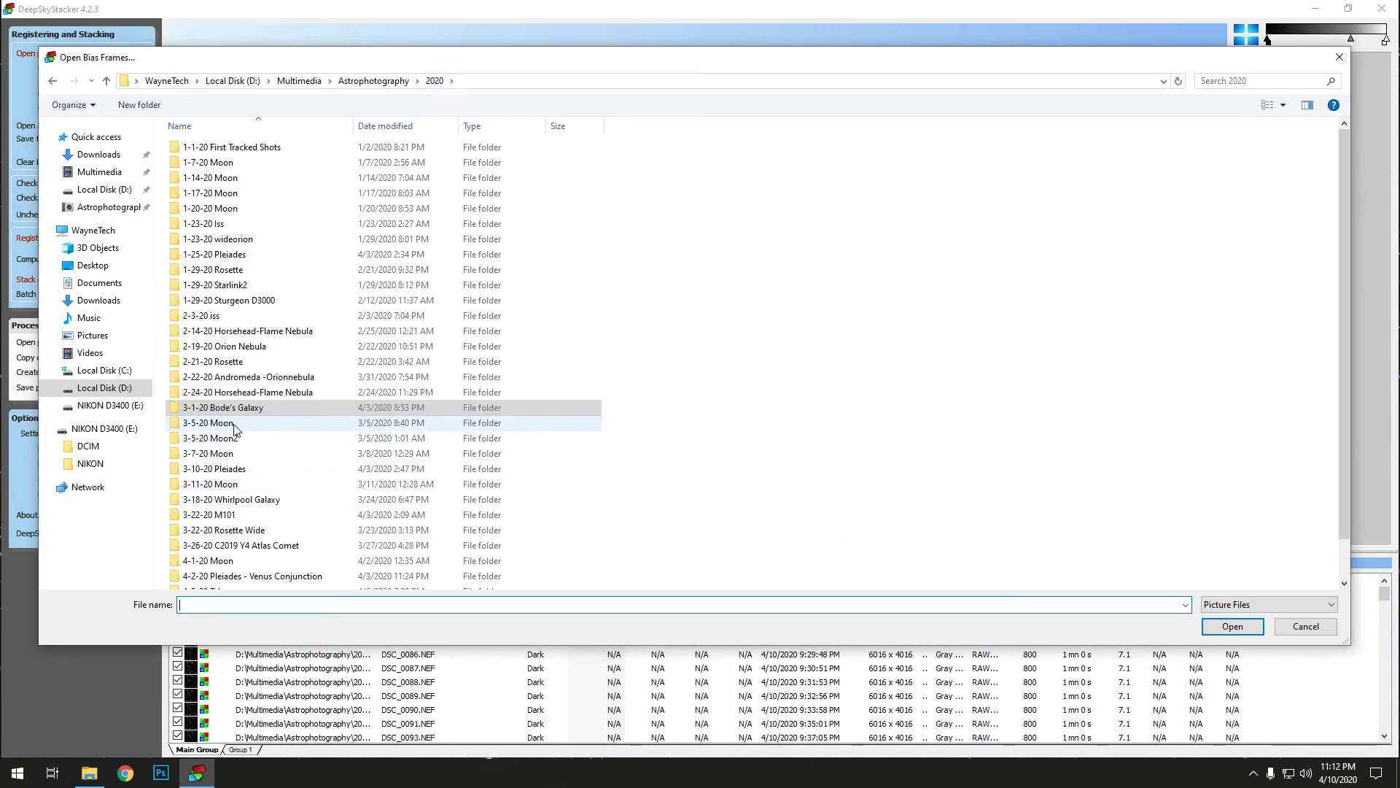
scroll(241, 539, down, 3)
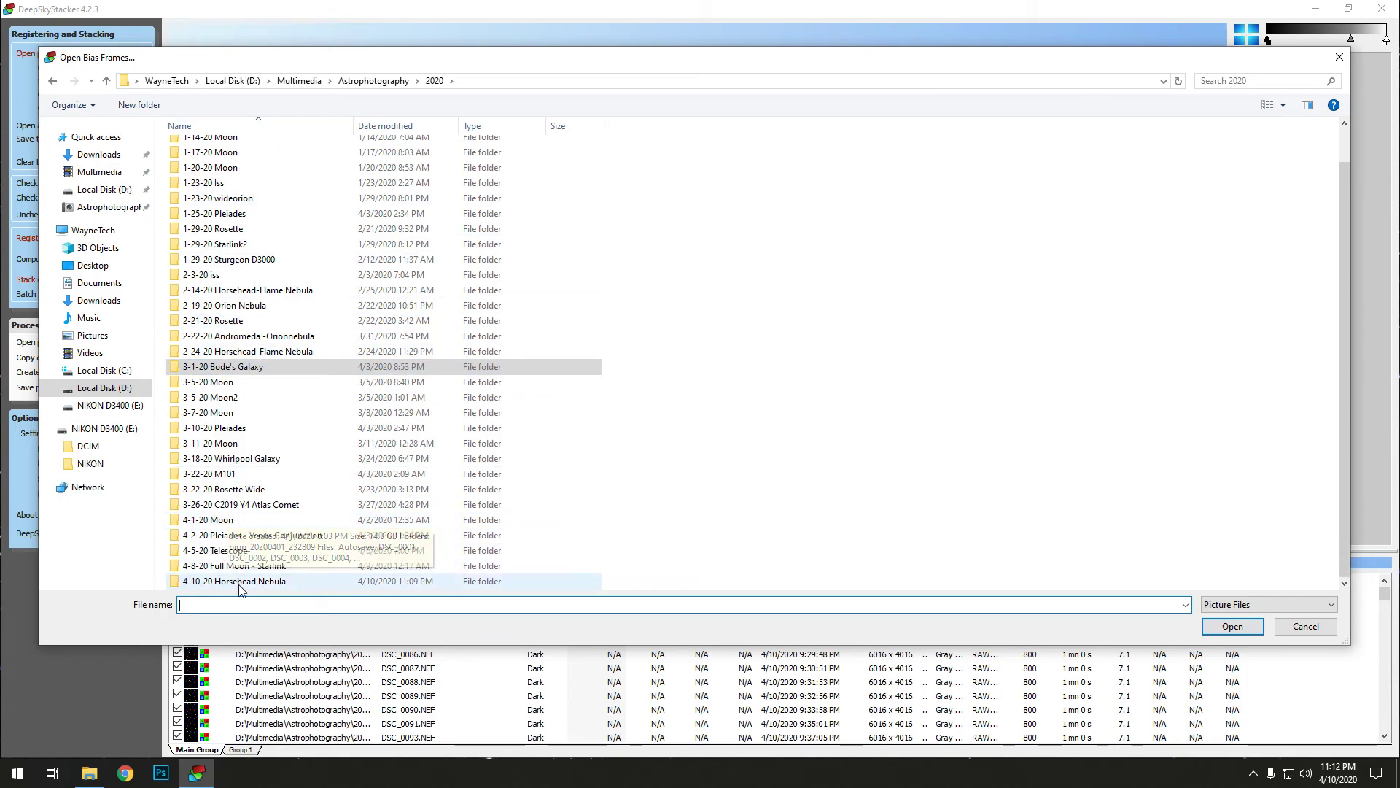
click(241, 582)
double_click(240, 581)
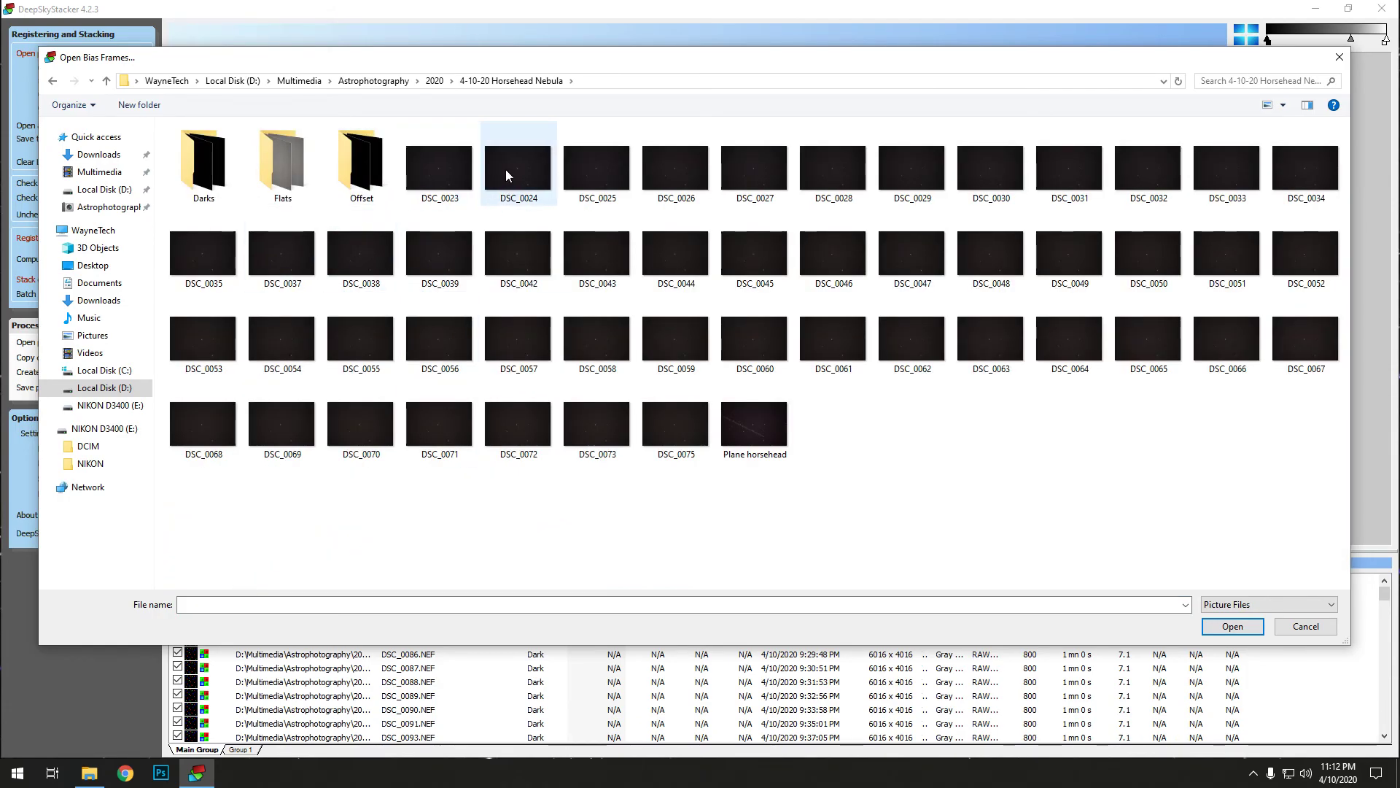
double_click(357, 165)
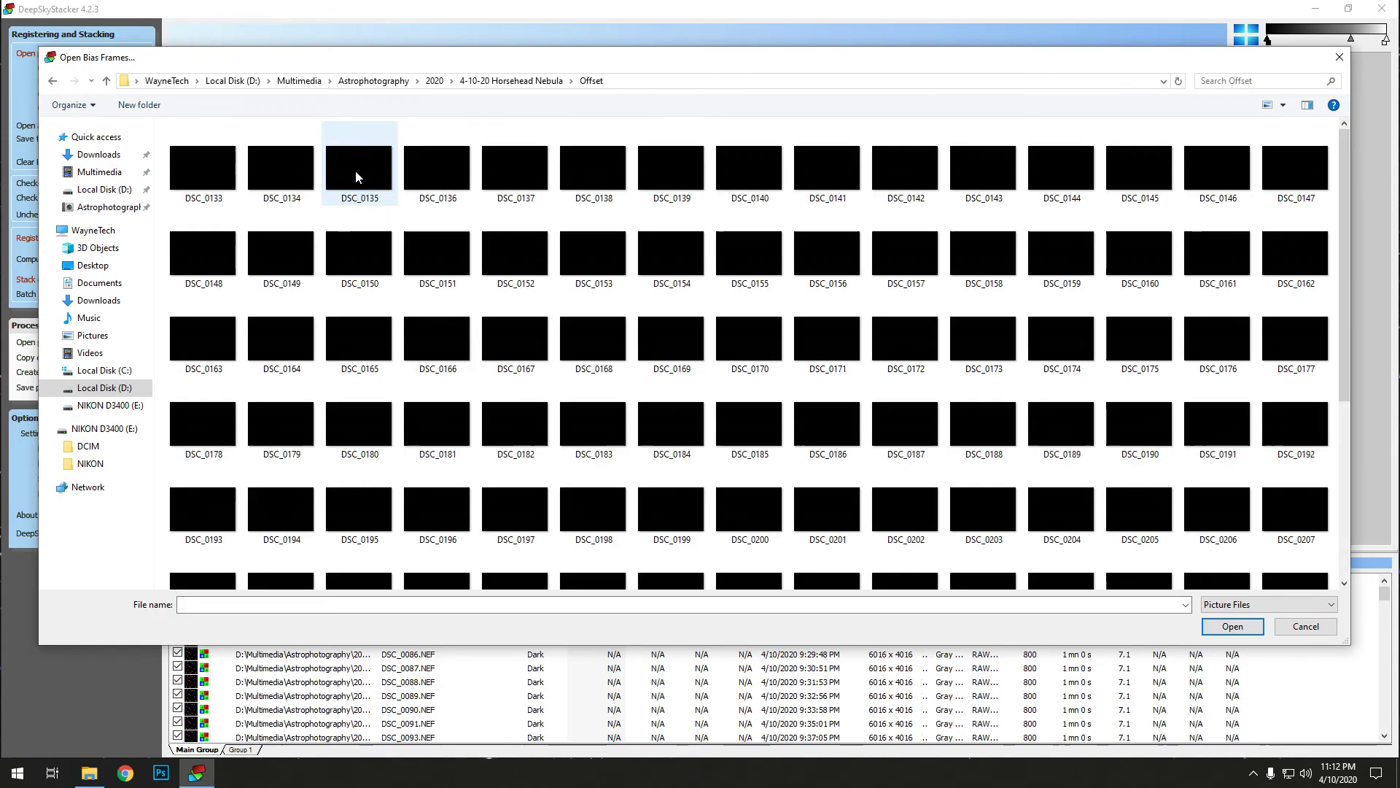
click(208, 169)
scroll(897, 363, down, 5)
shift+click(904, 555)
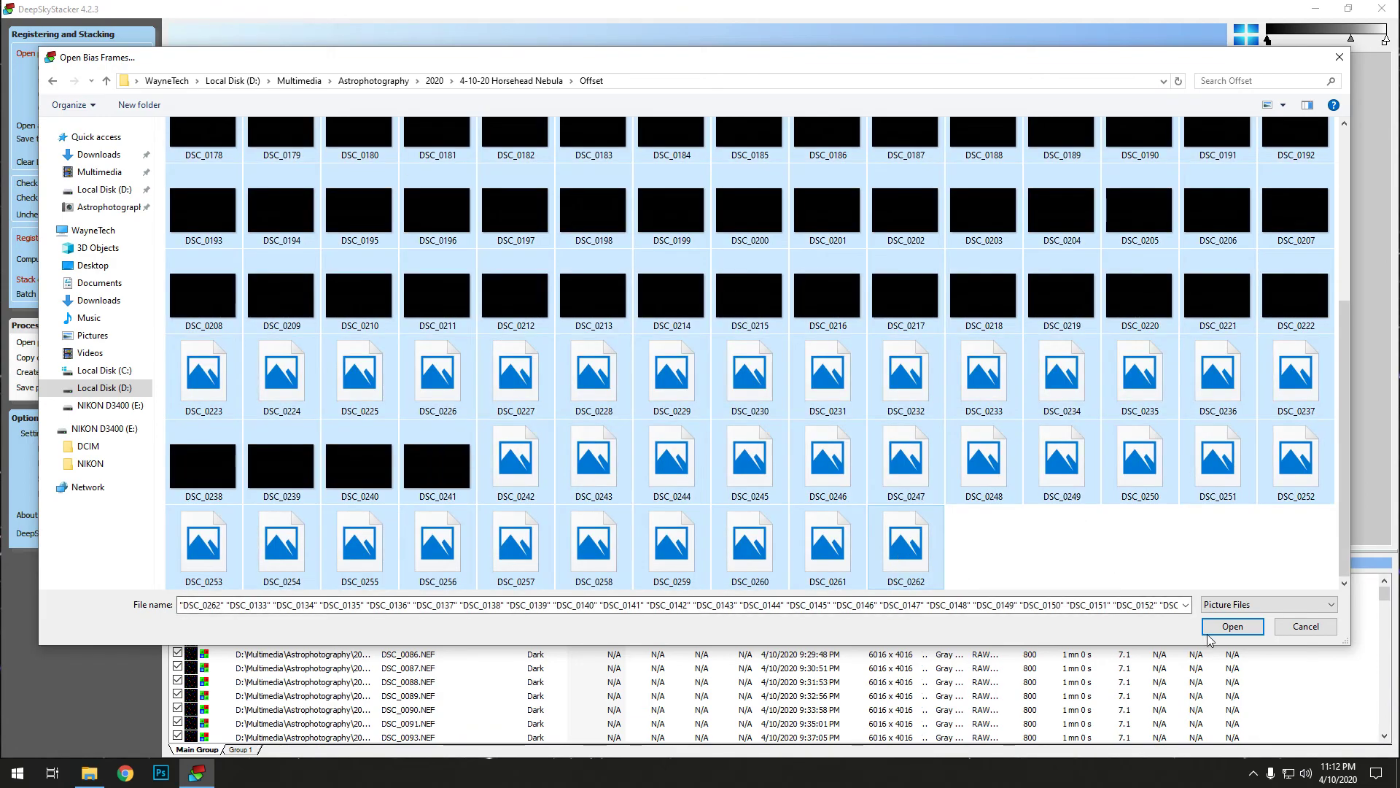
click(1232, 626)
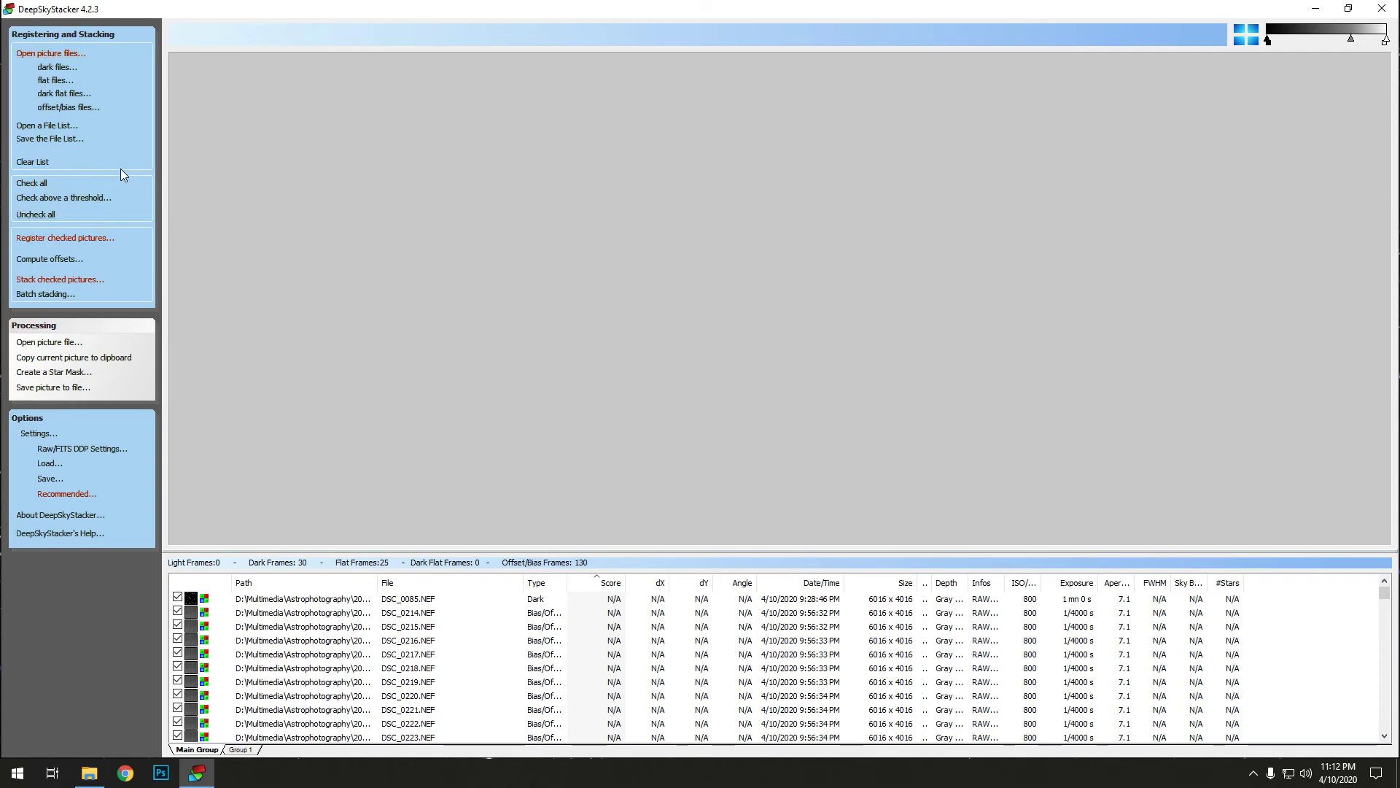
Step: Check all frames, start registration, and review the Recommended Settings suggestions before closing them
click(29, 185)
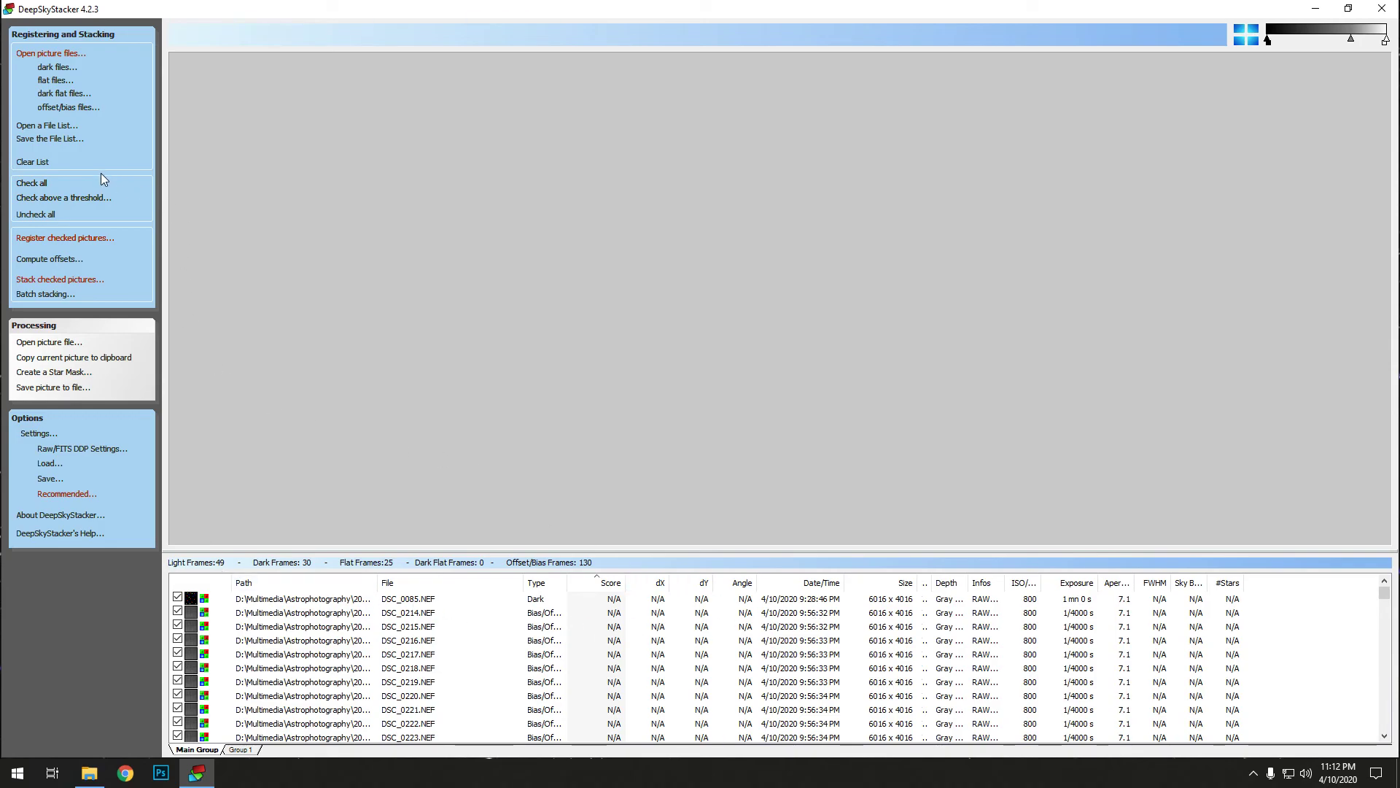
click(65, 239)
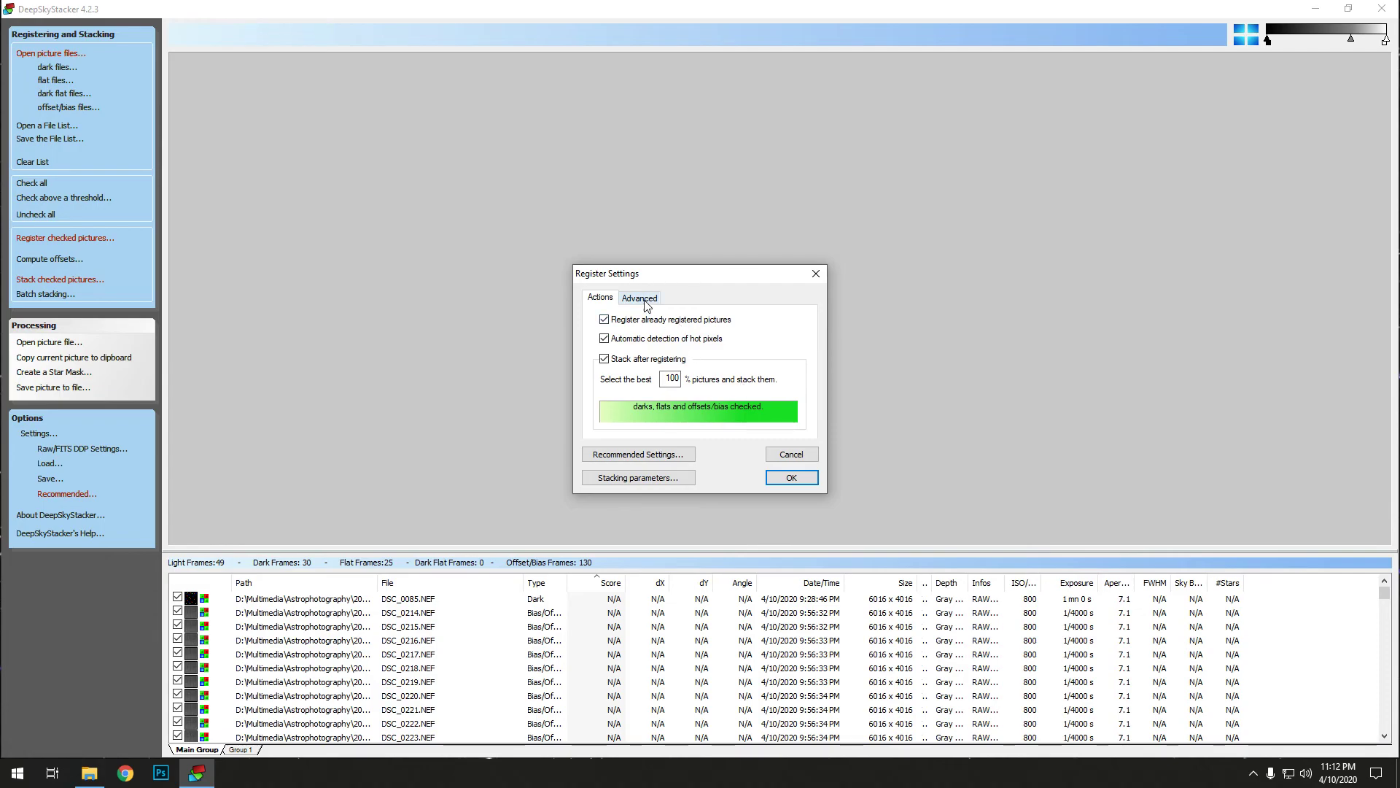
click(631, 455)
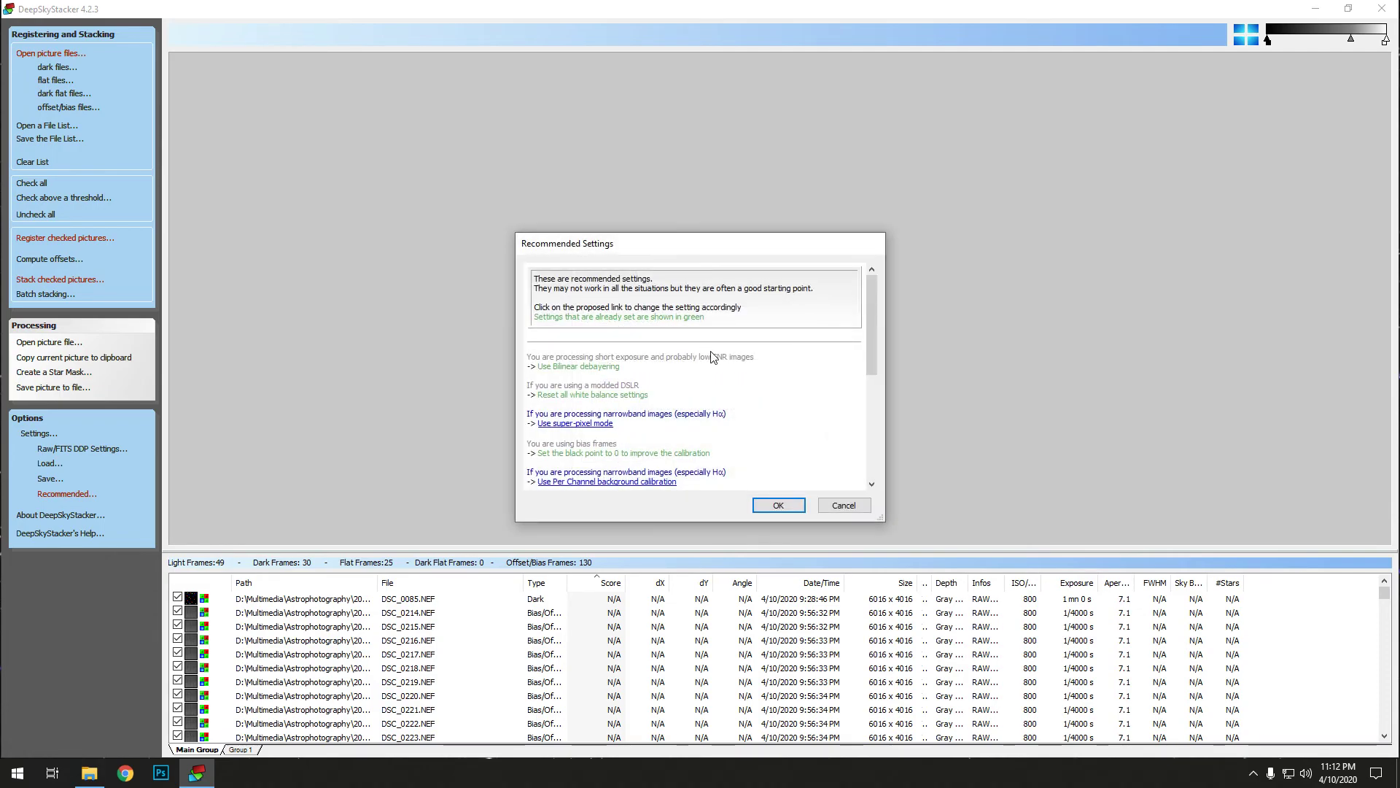
scroll(763, 380, down, 10)
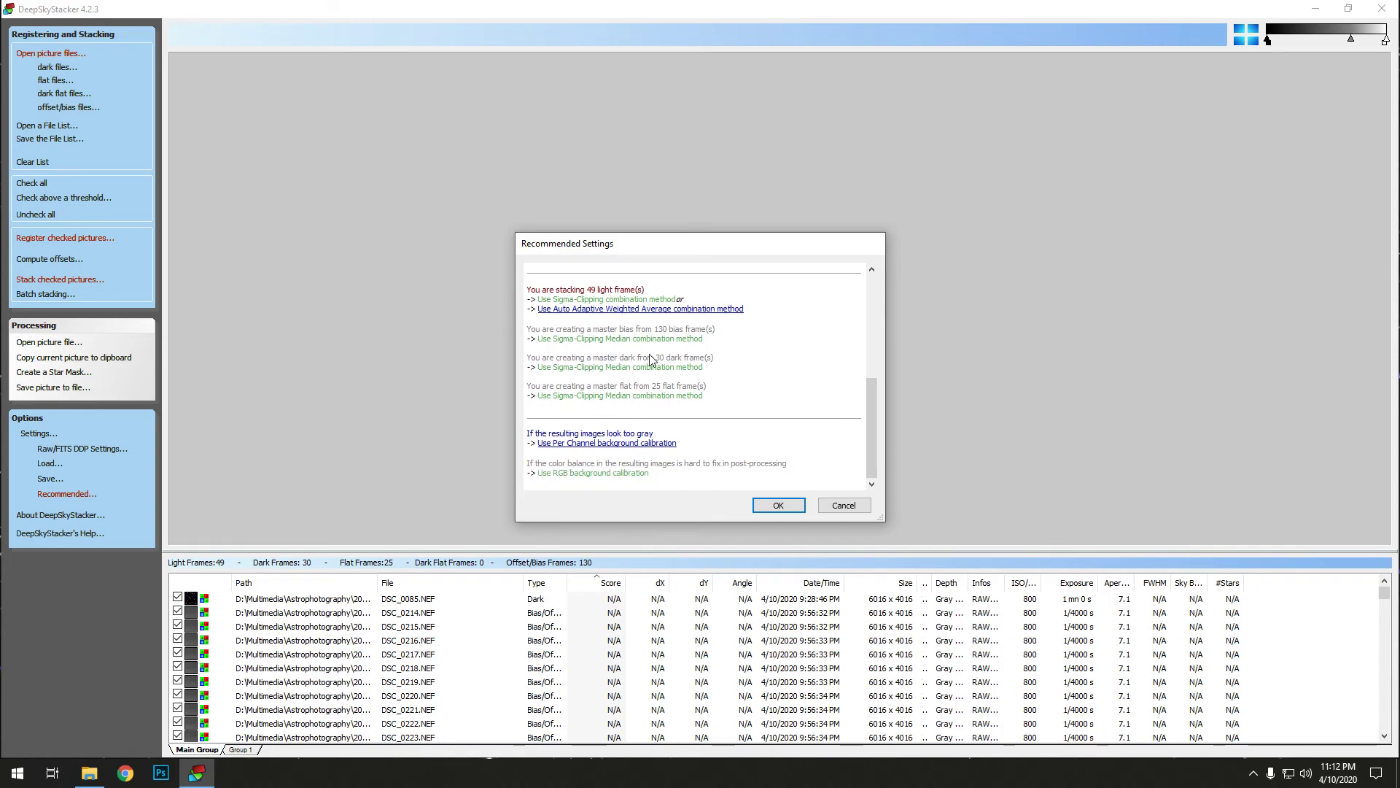
scroll(802, 405, up, 10)
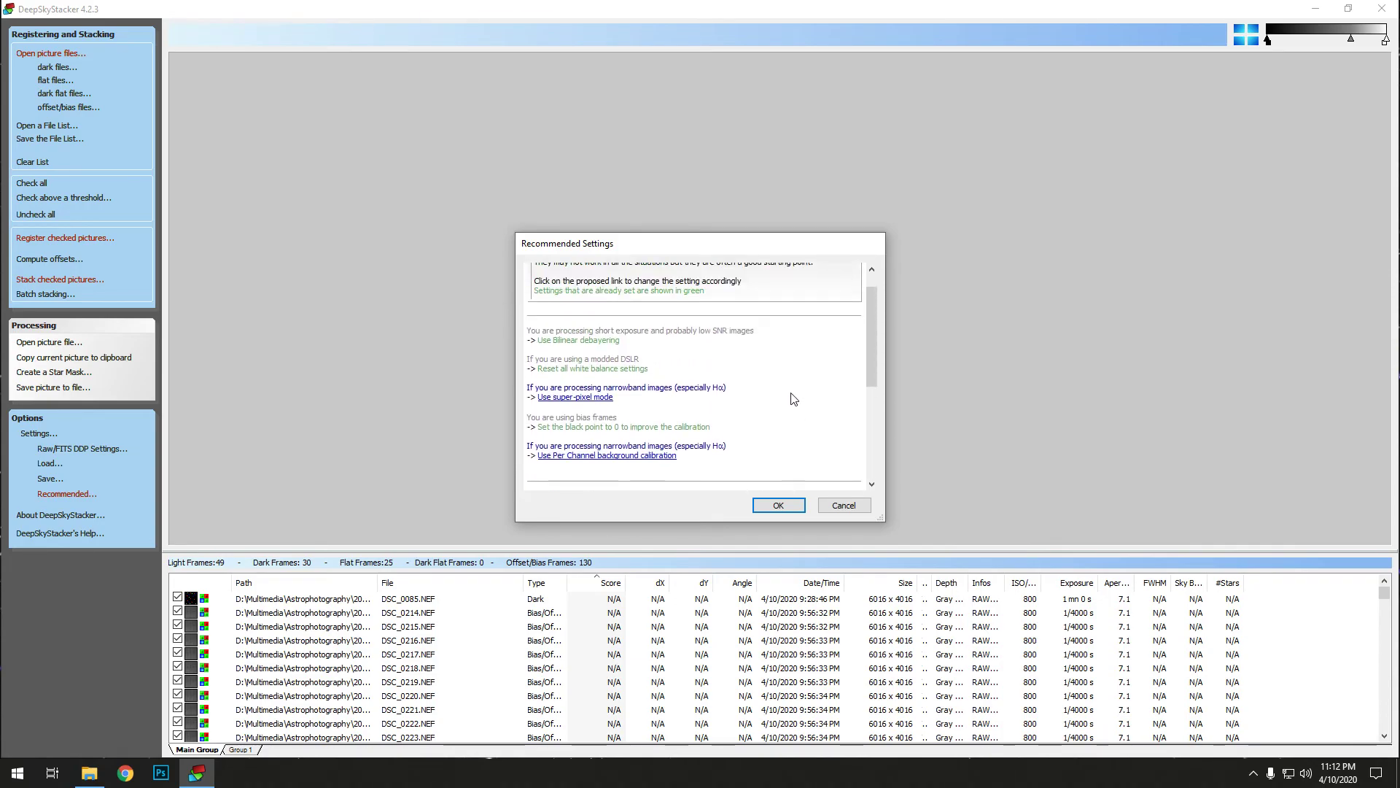
click(778, 507)
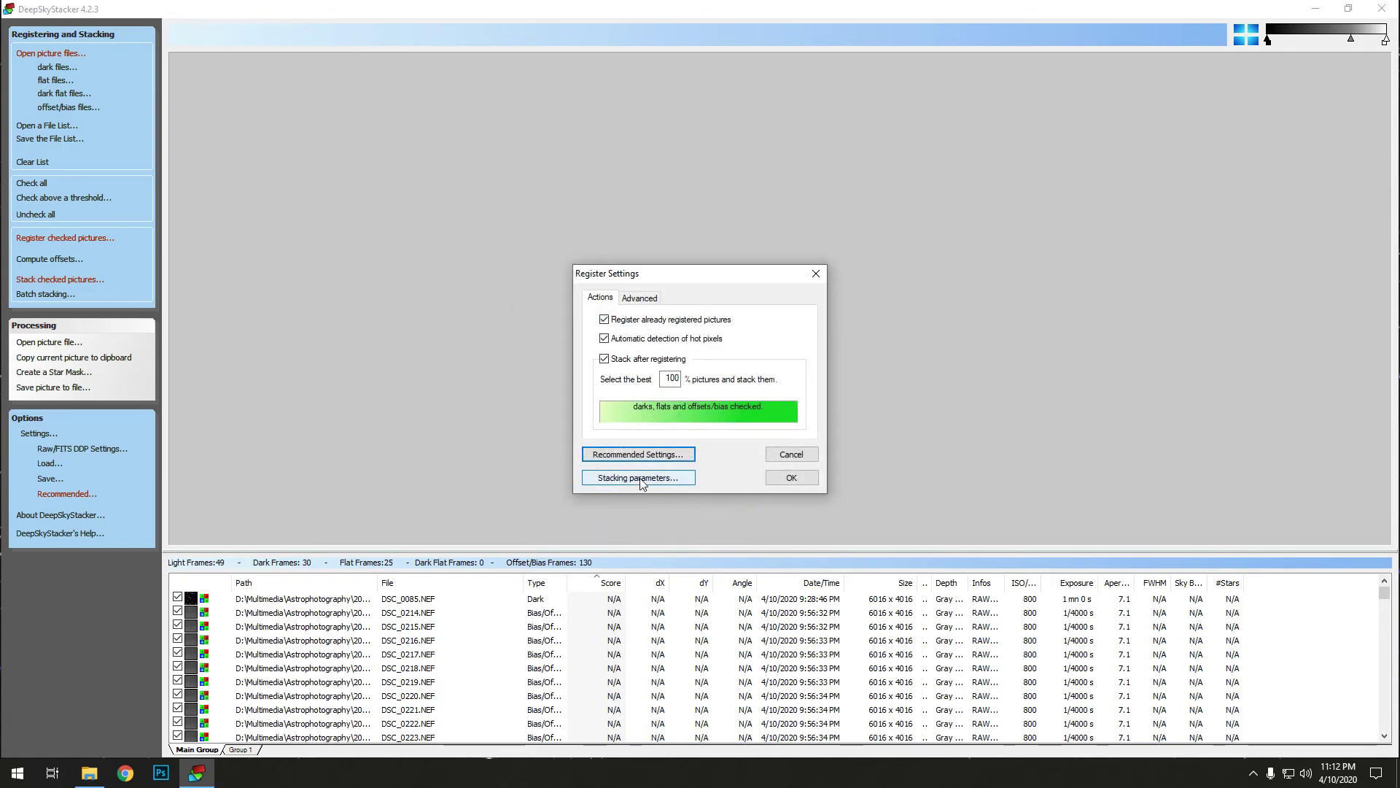
Step: Lower the star detection threshold to 15% and recount, raising detected stars from 129 to 162
click(640, 298)
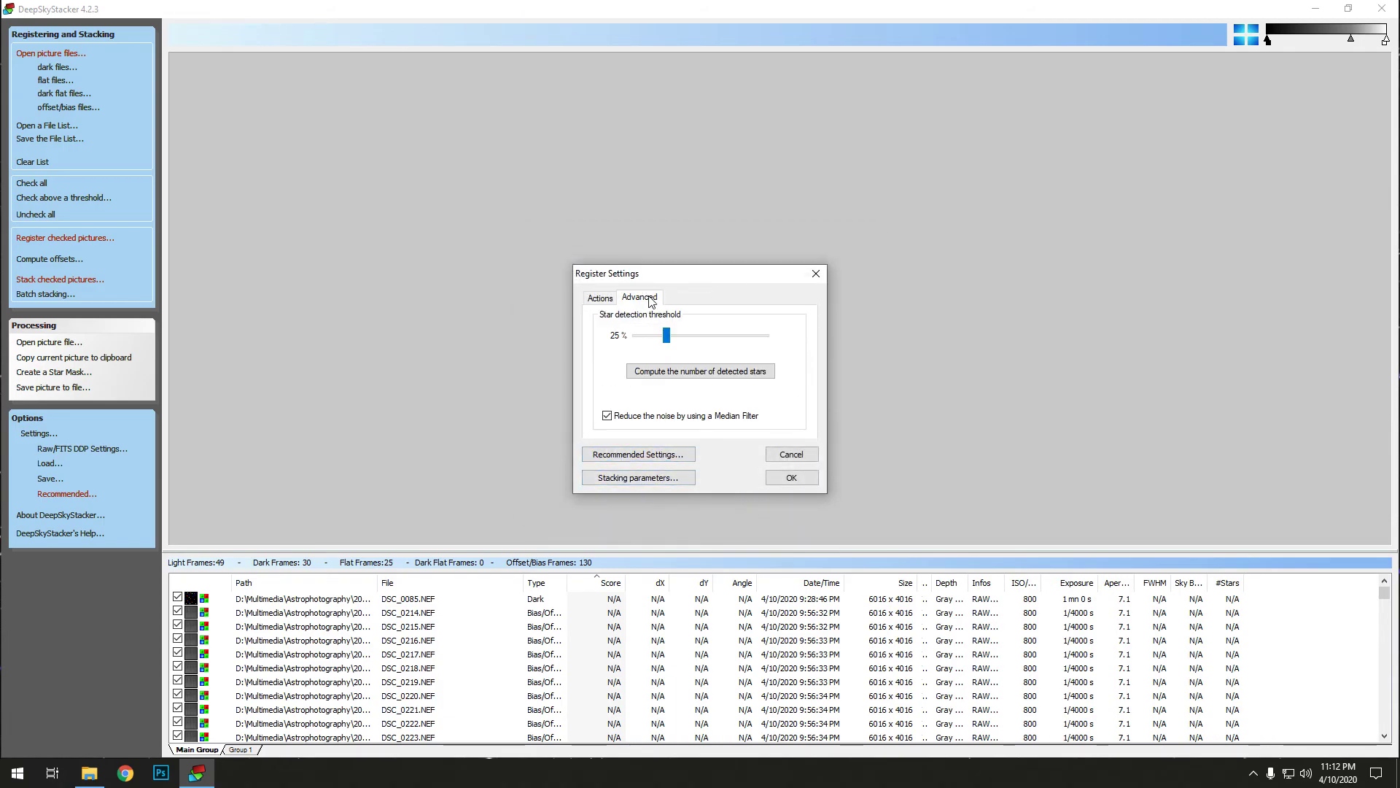
click(690, 372)
click(675, 370)
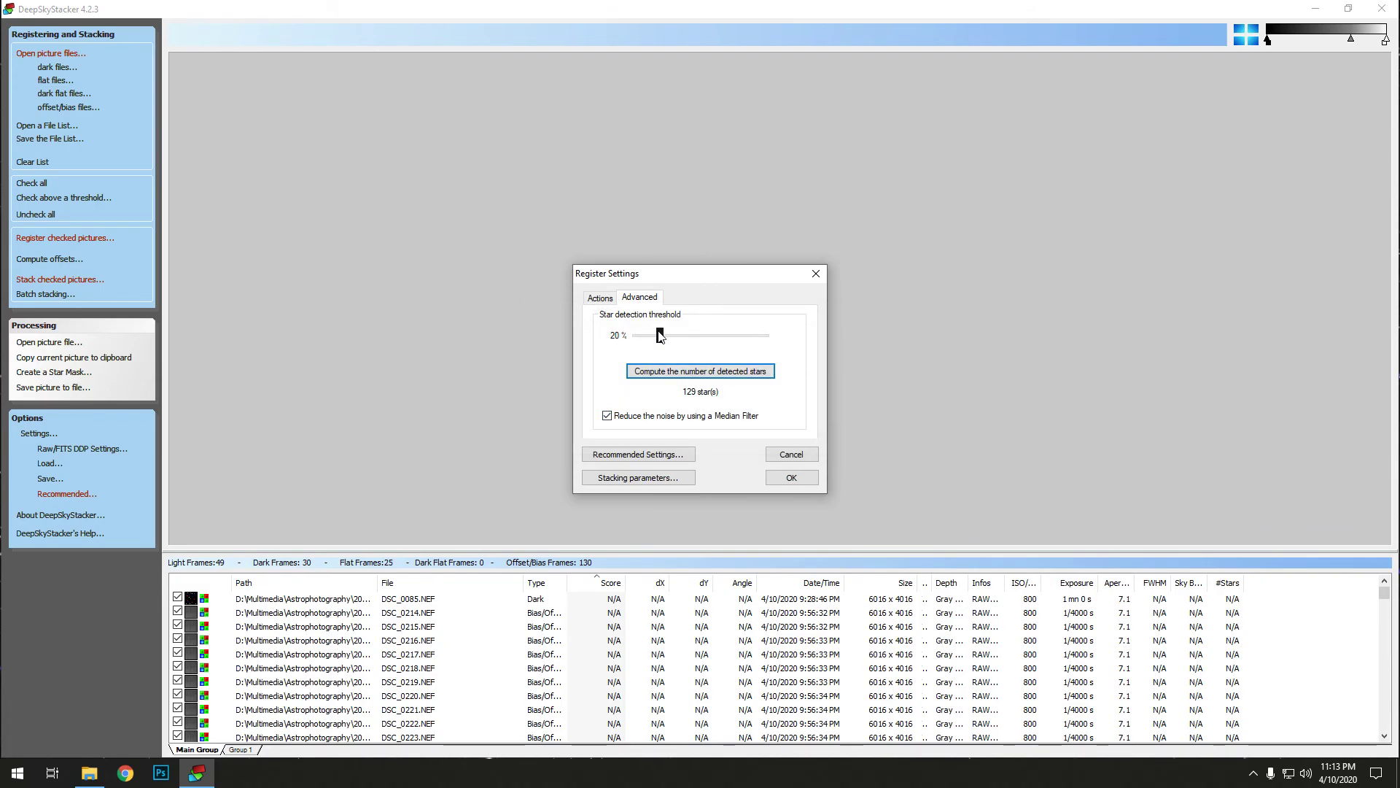
drag(661, 337, 658, 338)
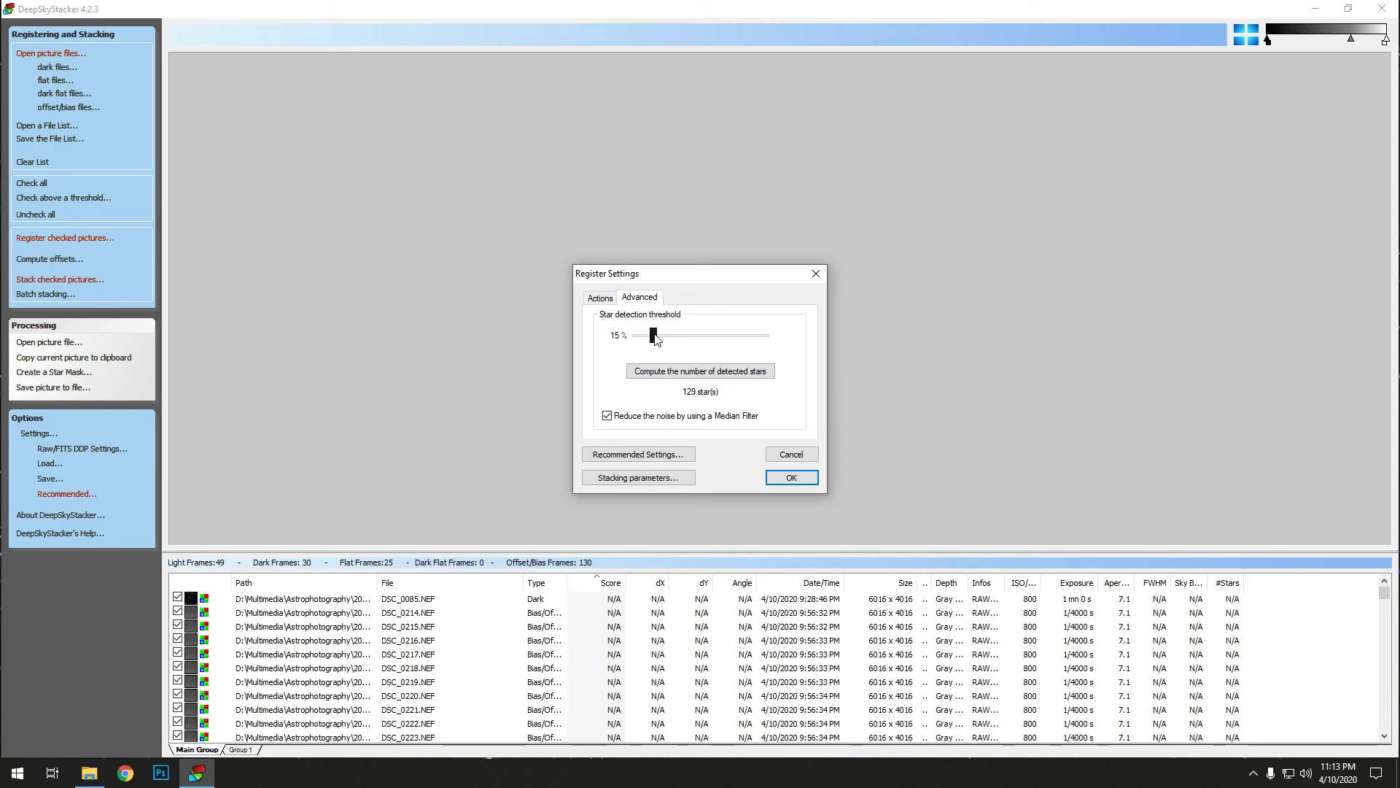
click(669, 370)
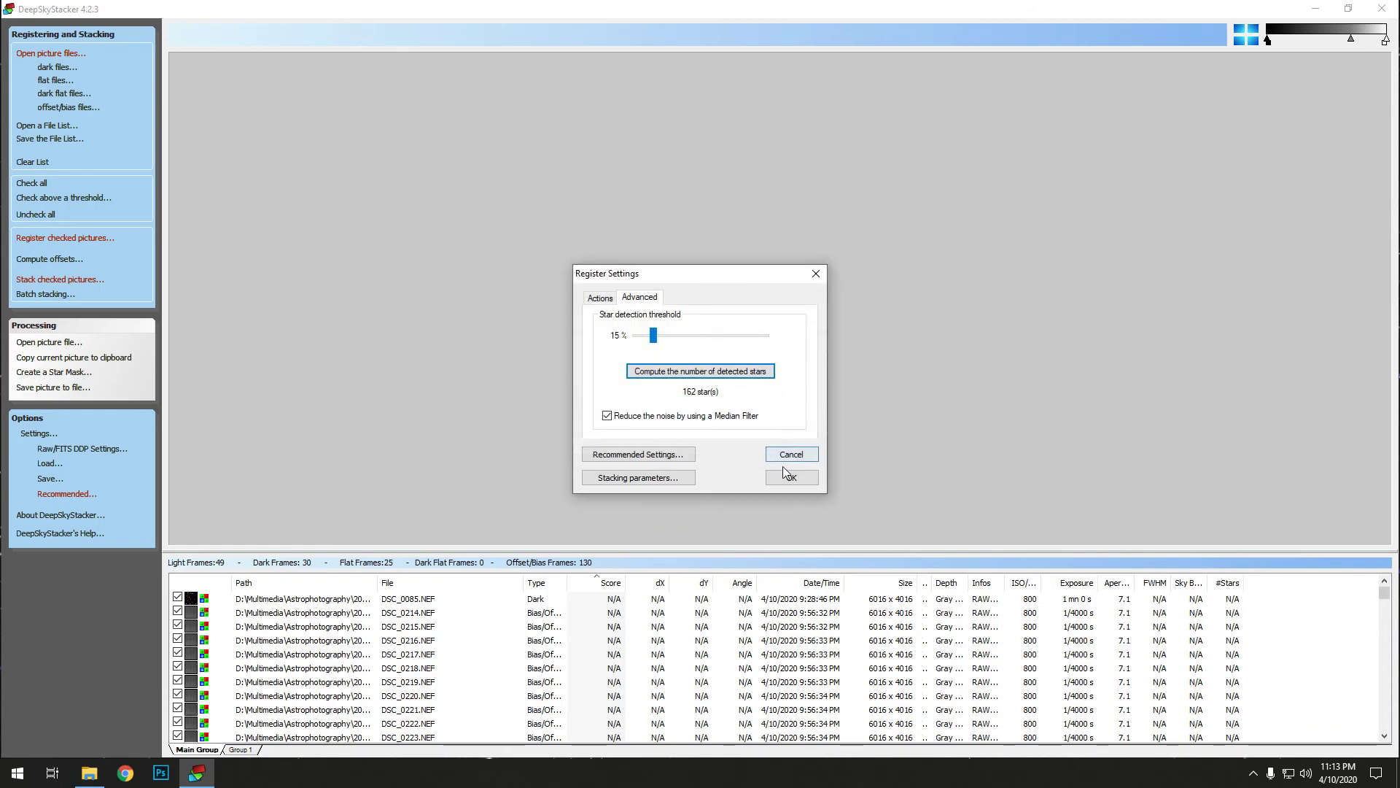
Step: Review the Light, Dark, Flat, Bias/Offset, Alignment, Intermediate, Cosmetic and Output stacking parameters
click(676, 478)
click(539, 265)
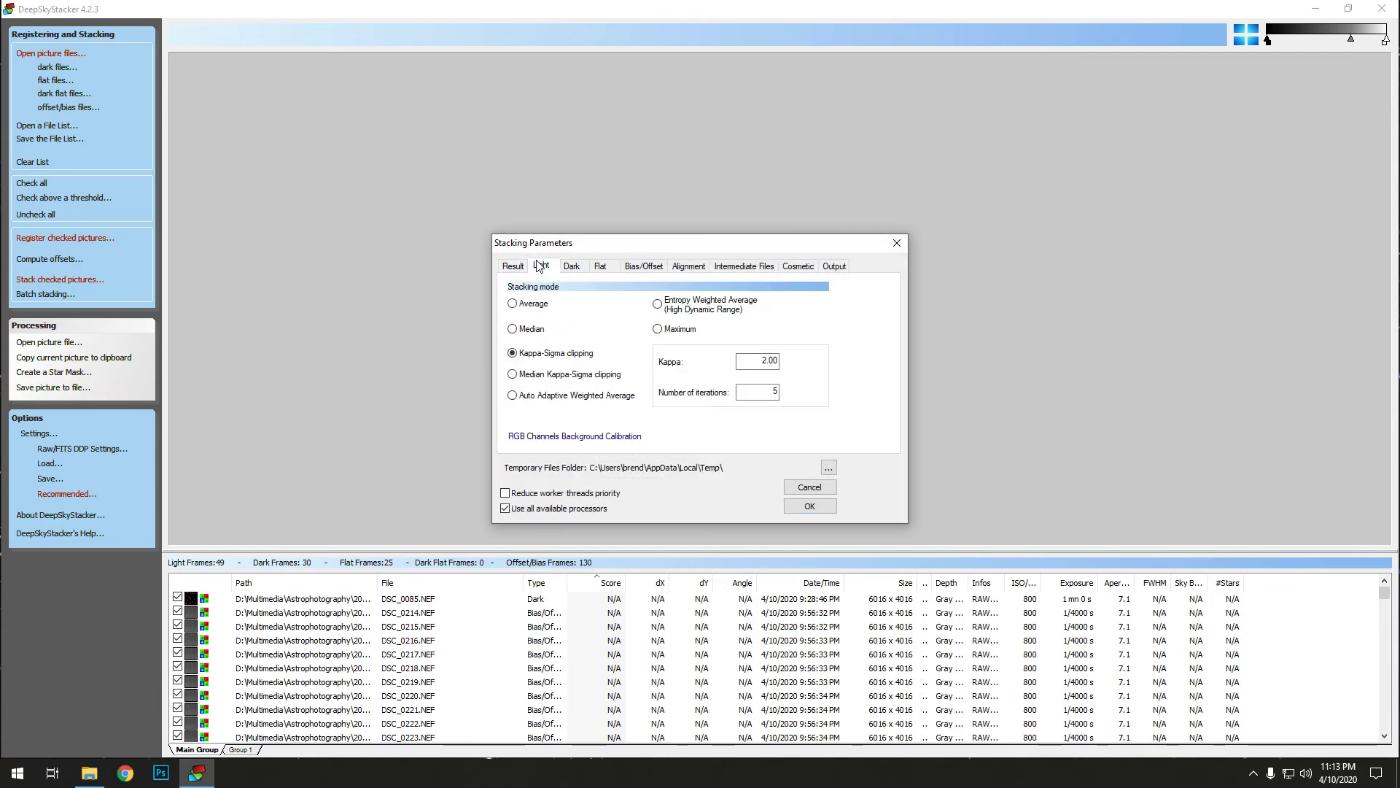
click(578, 269)
click(603, 268)
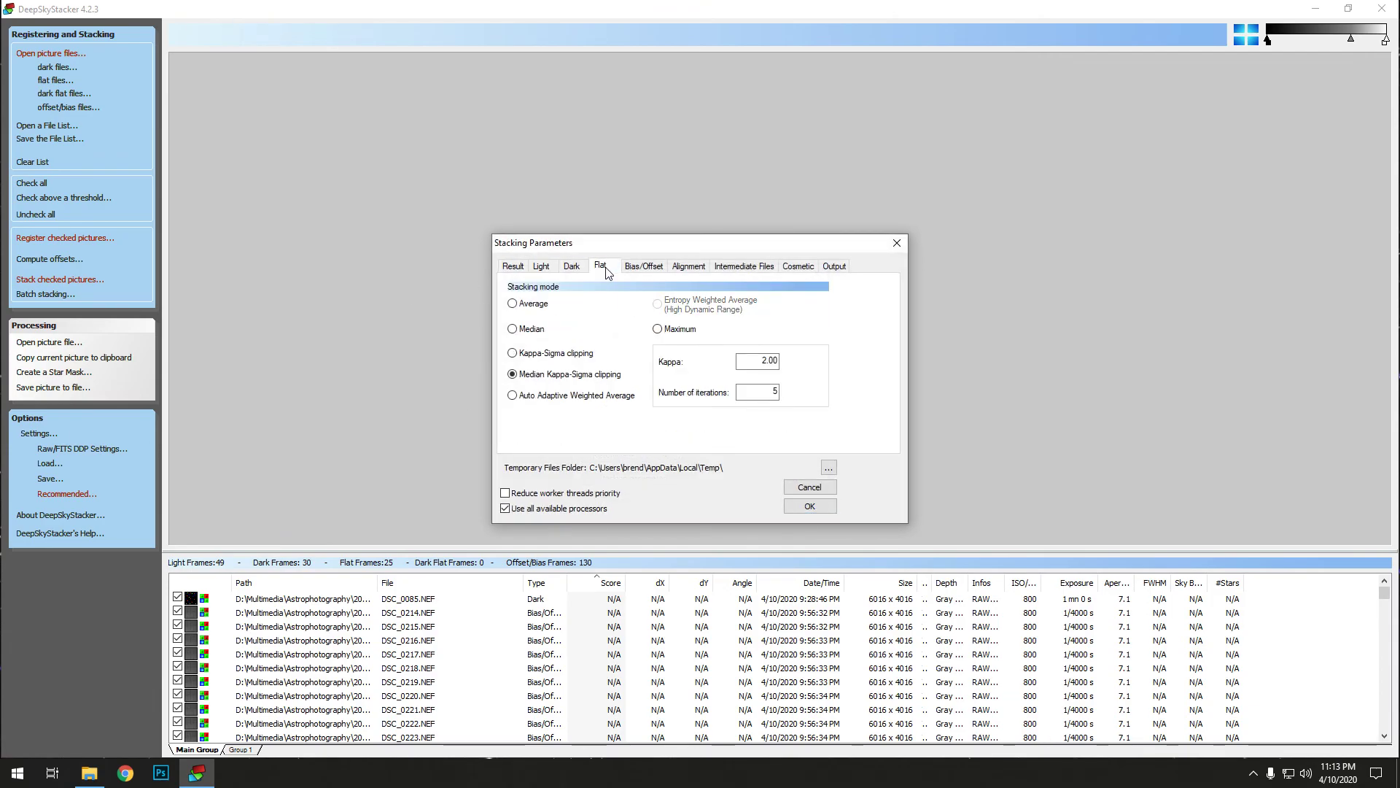
click(661, 269)
click(685, 270)
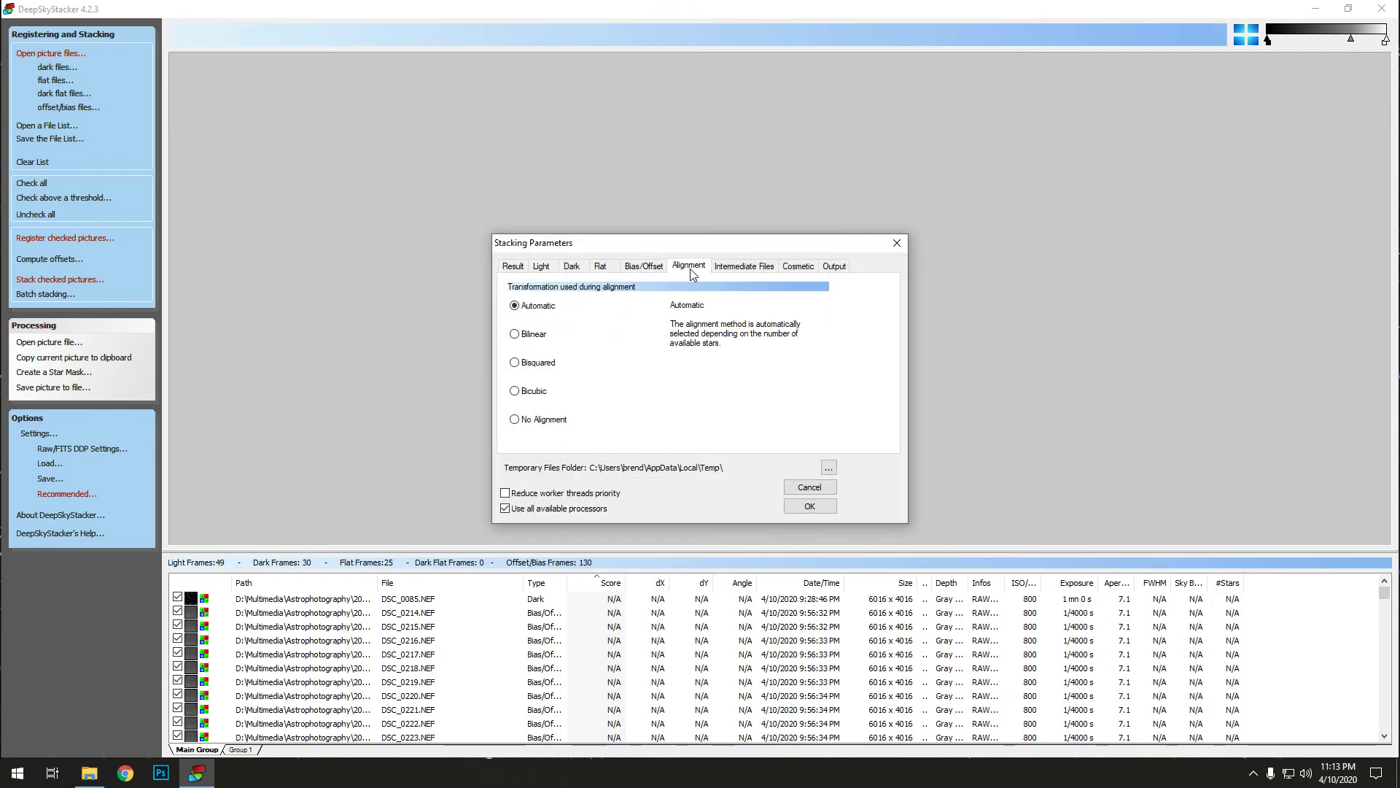
click(737, 274)
click(799, 268)
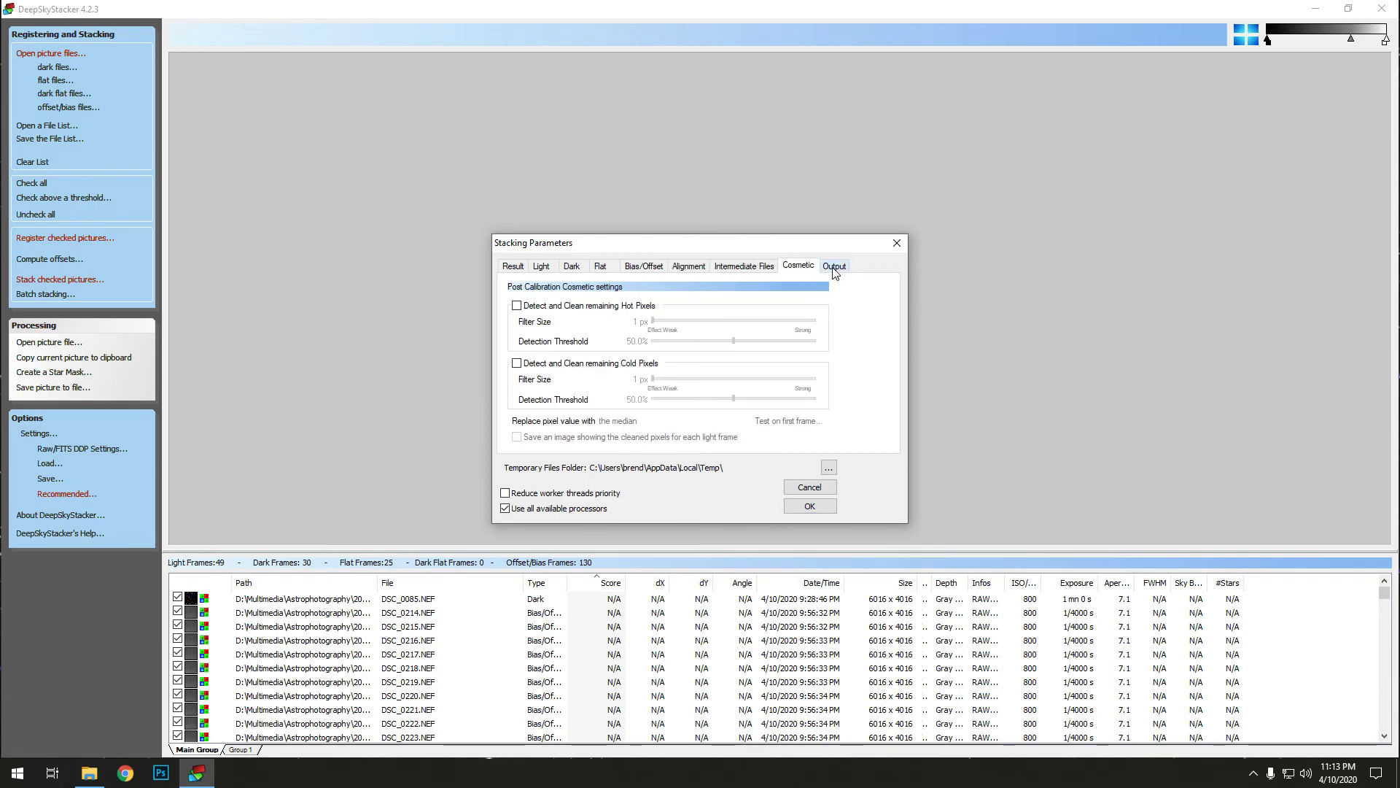
click(833, 268)
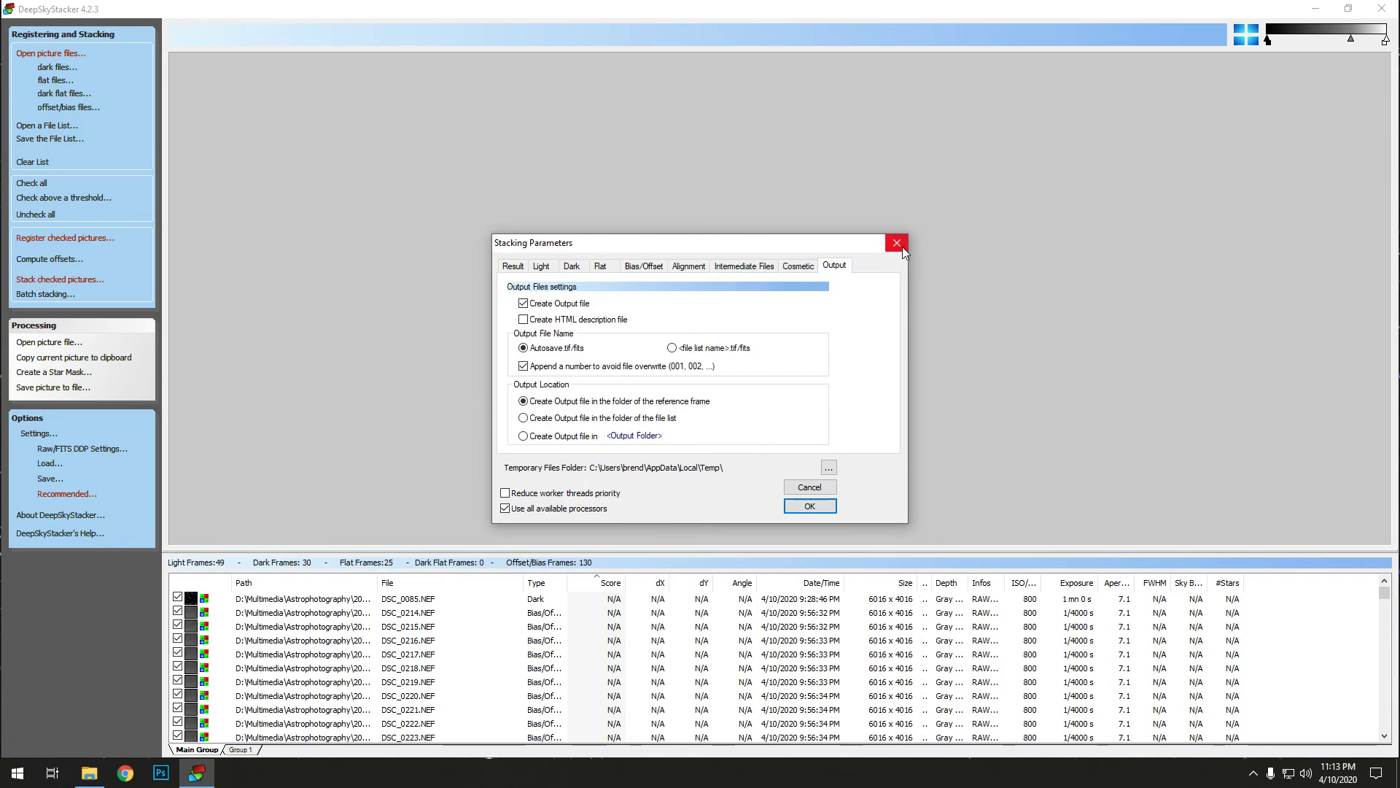
Step: Accept the settings to show the Stacking Steps summary: 49 lights, 49 mn 0 s, 7.3 Gb
click(806, 509)
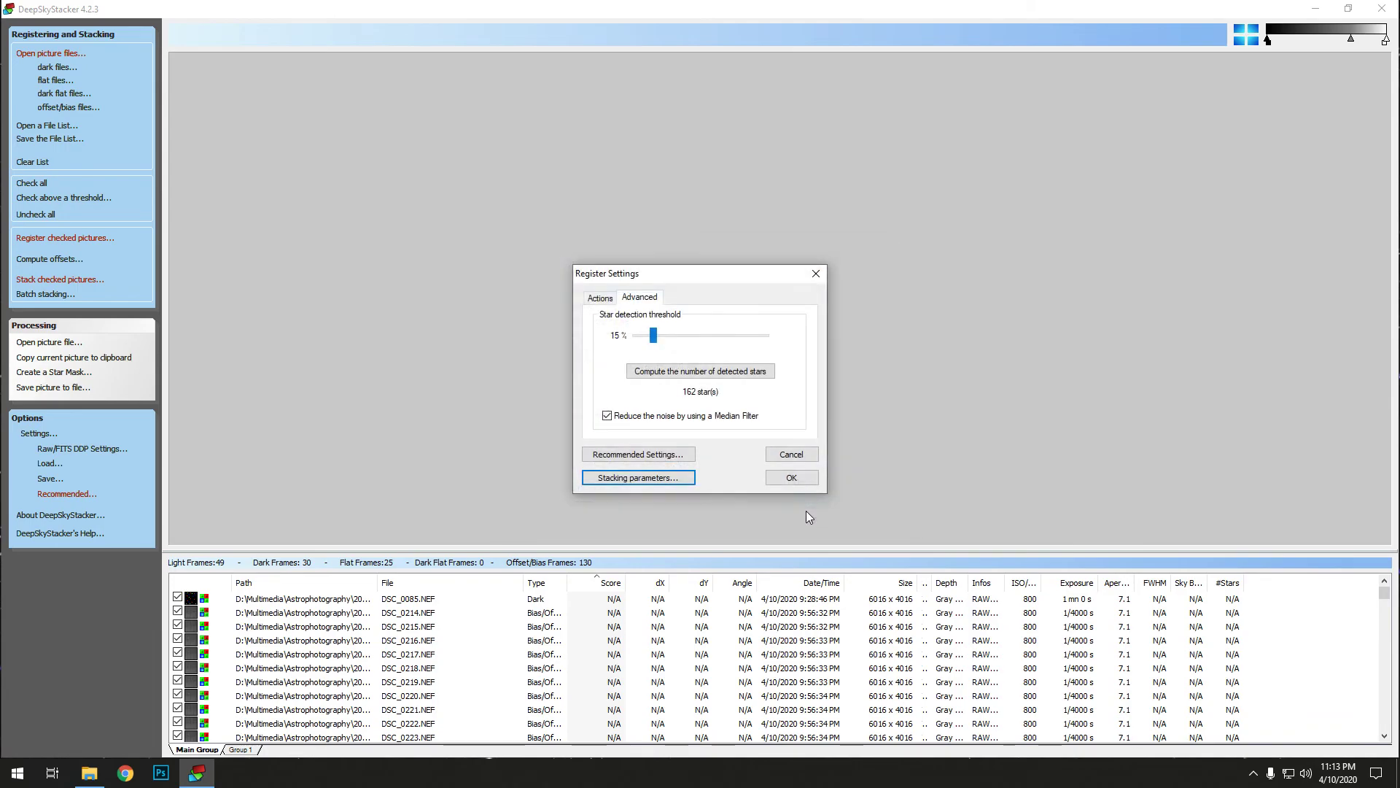
click(790, 479)
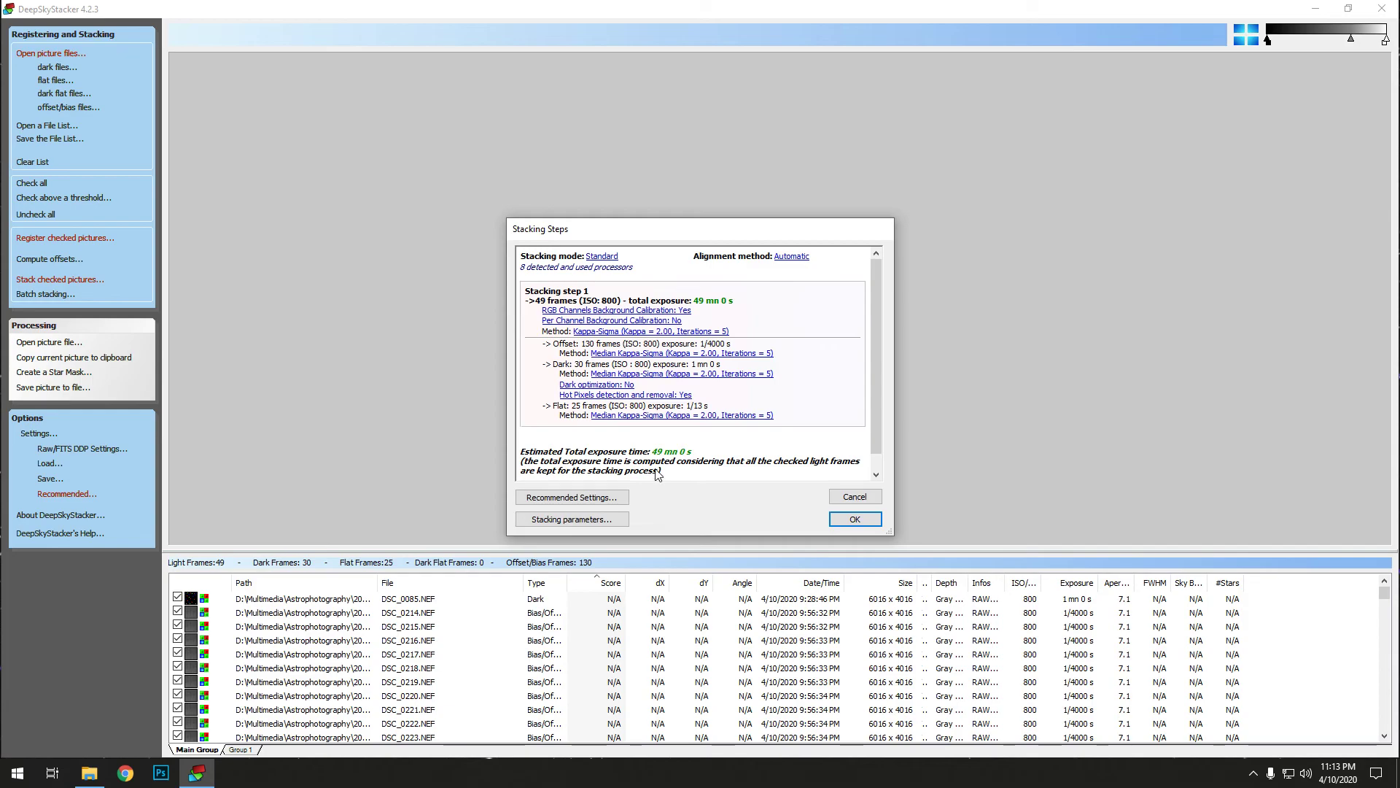
scroll(638, 442, down, 1)
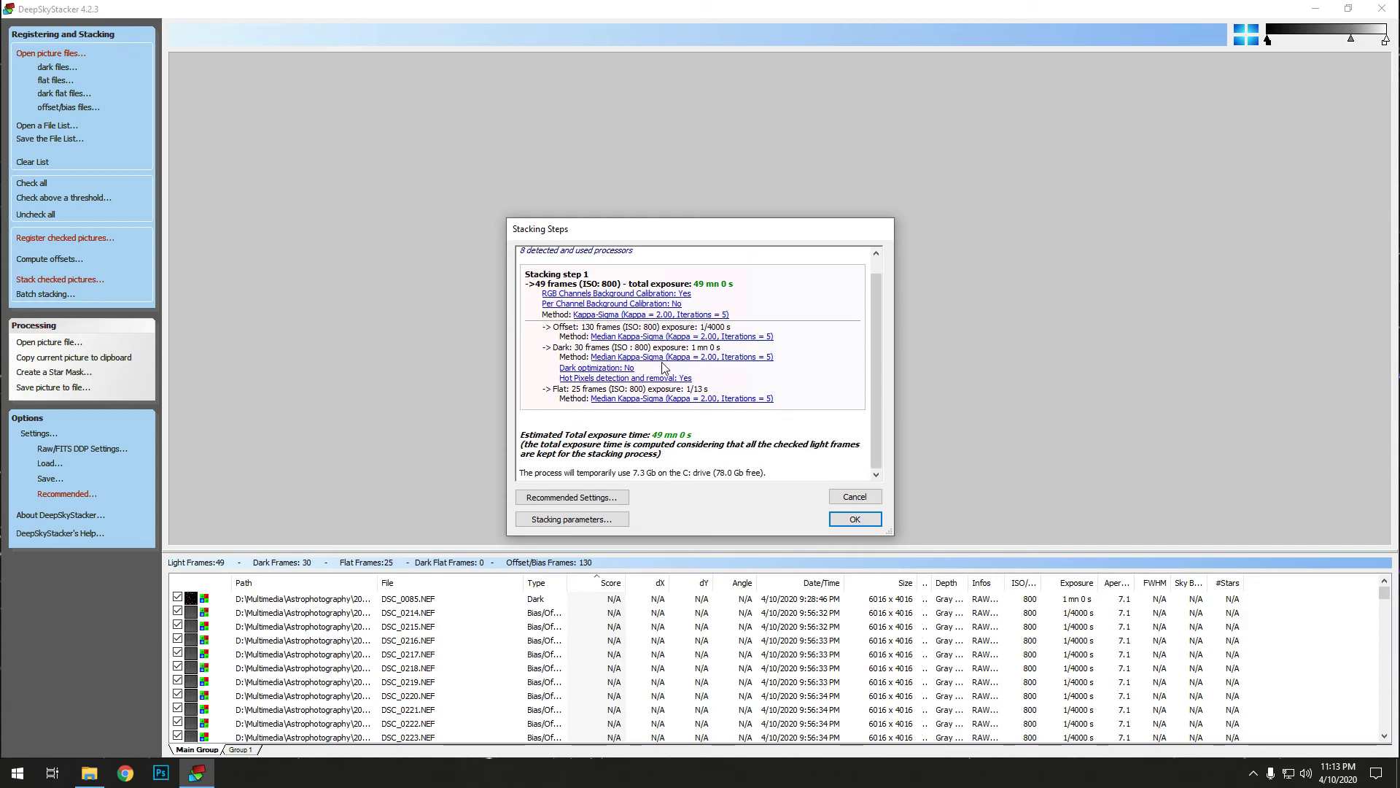